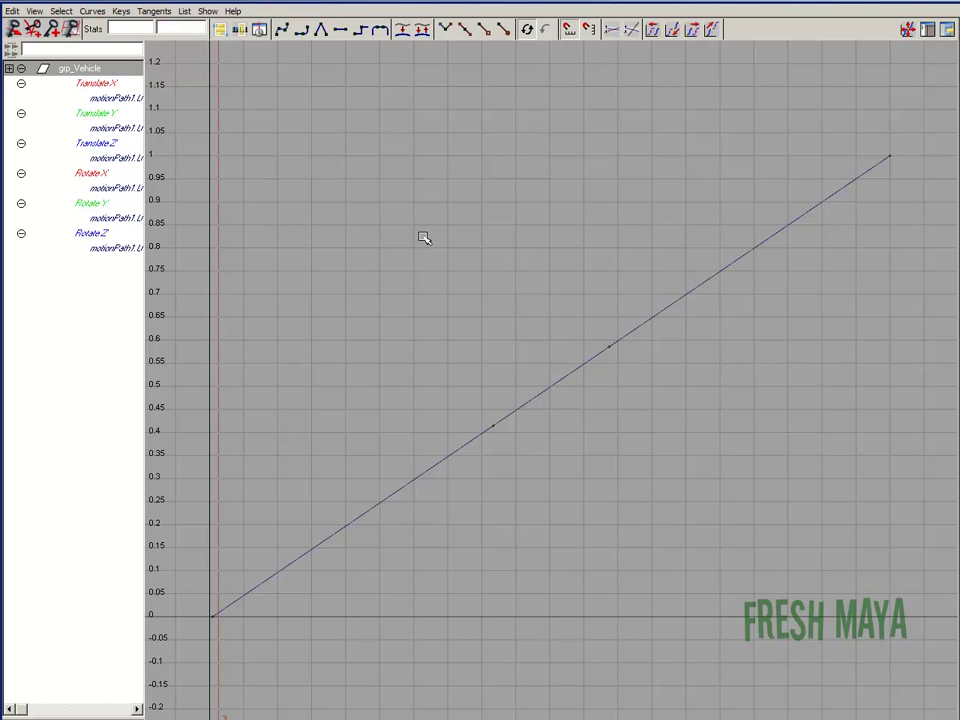
Reframe the timing curve, try each key in turn, and box-select the keys at frames 100 and 141.
mouse_move(685, 280)
alt+right_down()
mouse_move(594, 291)
mouse_move(703, 281)
mouse_move(690, 281)
alt+right_up()
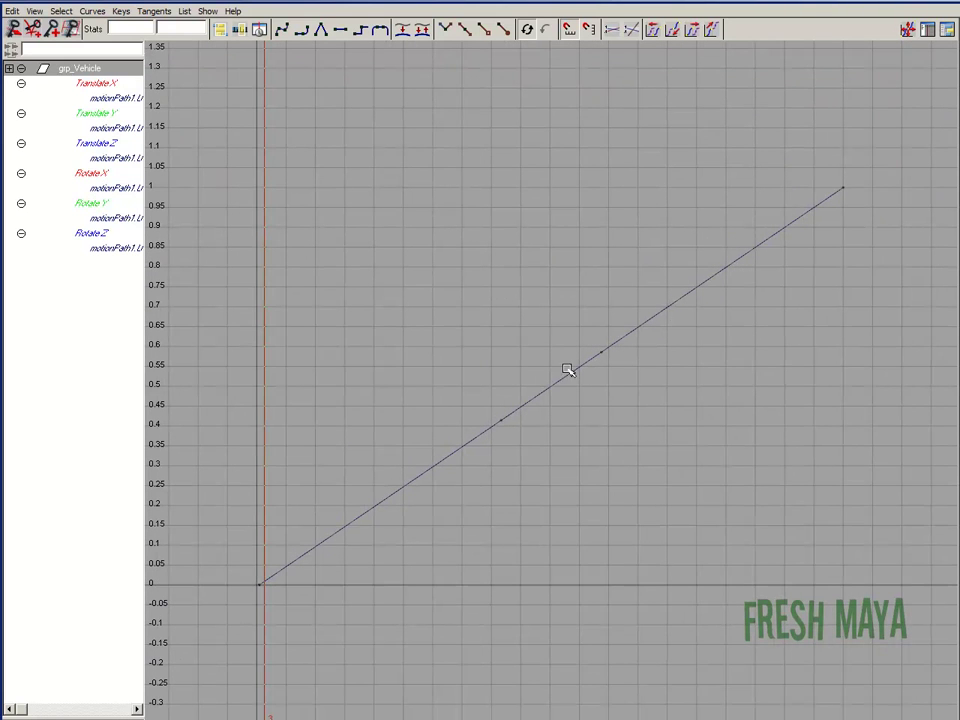
click(256, 583)
drag(463, 401, 501, 448)
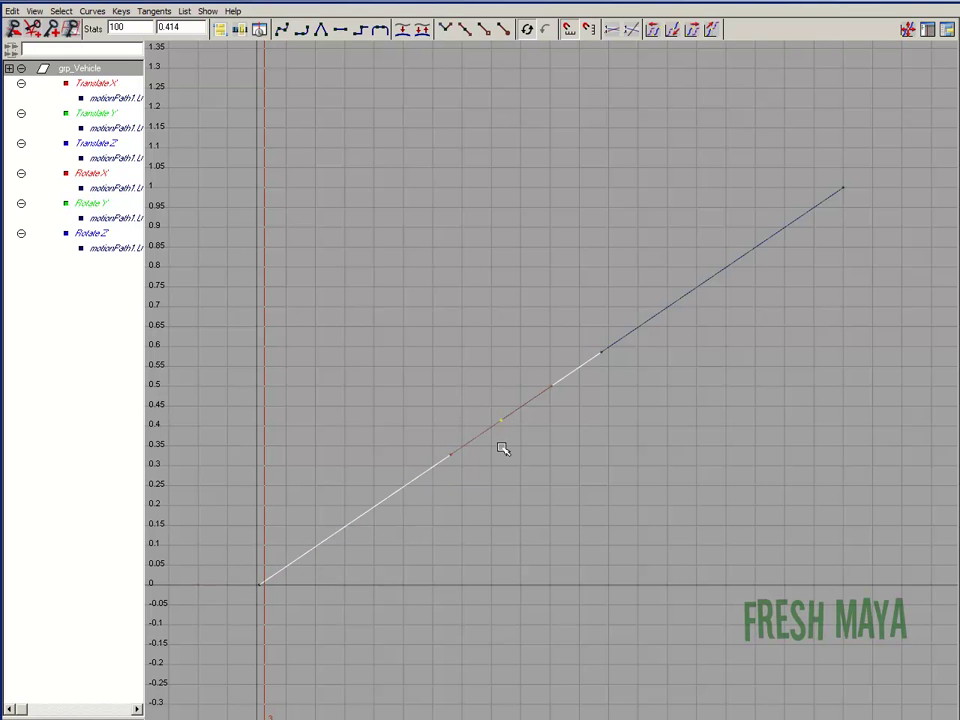
drag(577, 301, 596, 340)
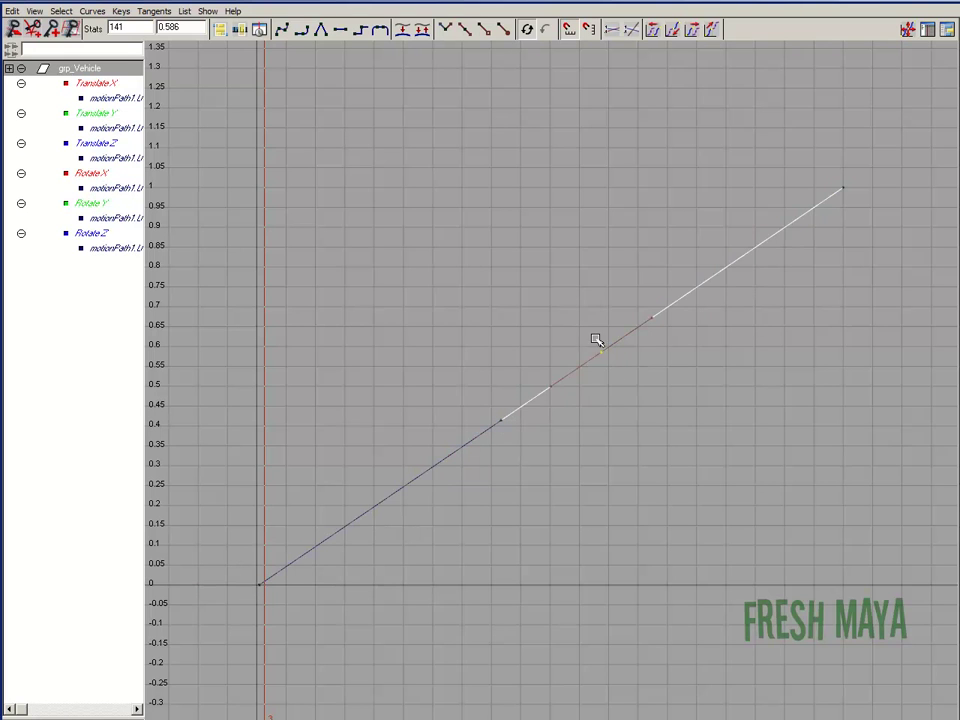
drag(827, 181, 876, 208)
drag(589, 331, 634, 412)
drag(478, 388, 525, 440)
drag(245, 562, 282, 596)
drag(456, 432, 530, 400)
drag(589, 354, 622, 330)
drag(842, 150, 868, 205)
drag(456, 296, 618, 428)
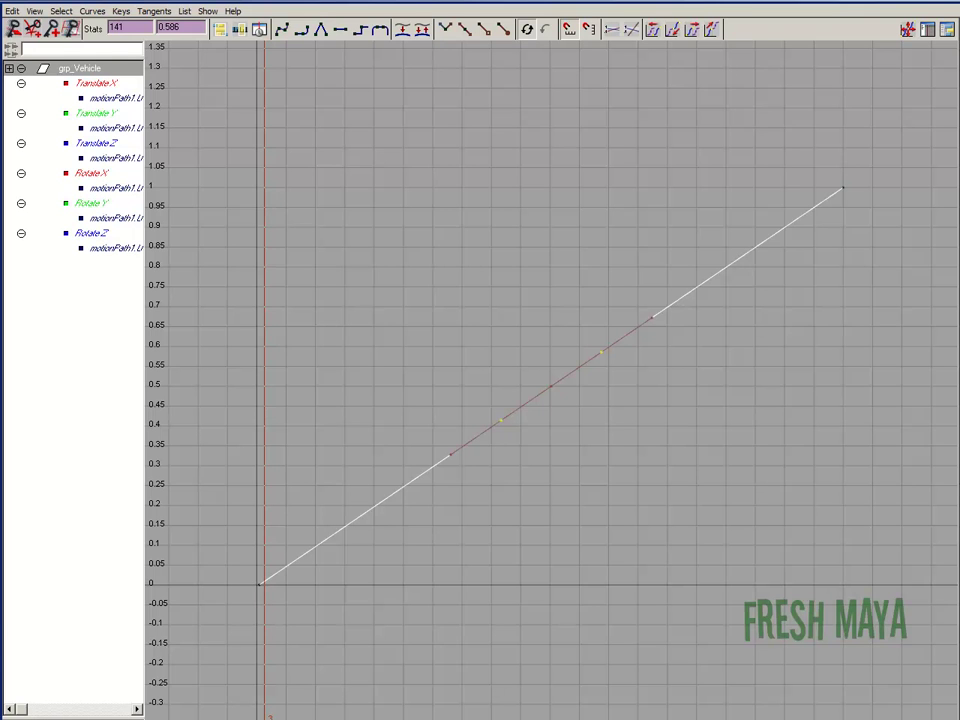
Float the Graph Editor over the scene, play with Alt+V until frame 56, then scrub the car along the road.
click(938, 12)
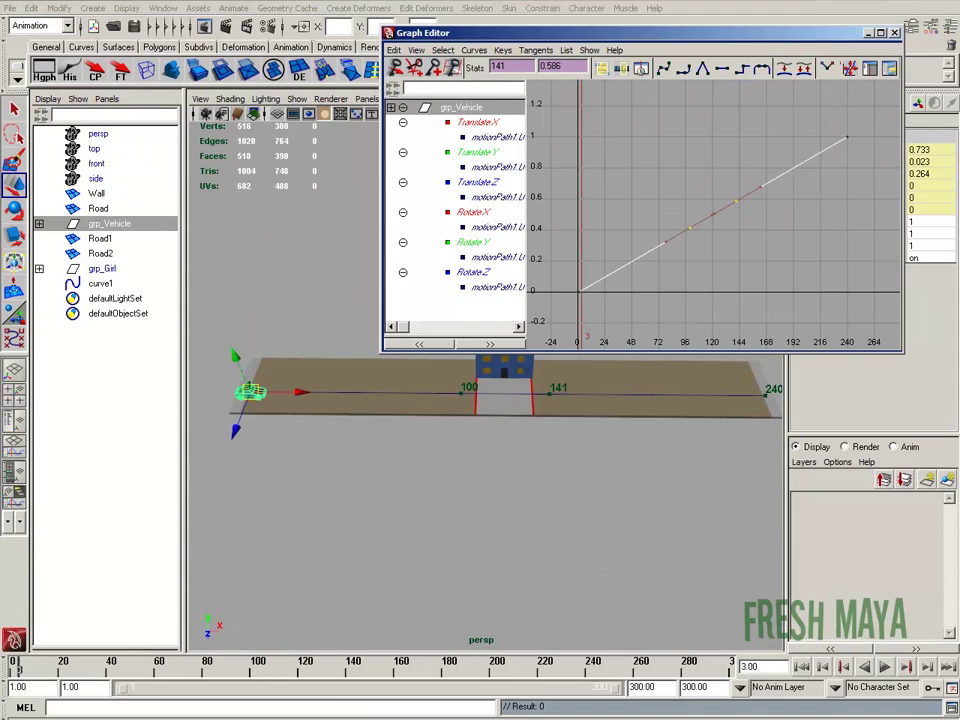
click(24, 673)
key(alt+v)
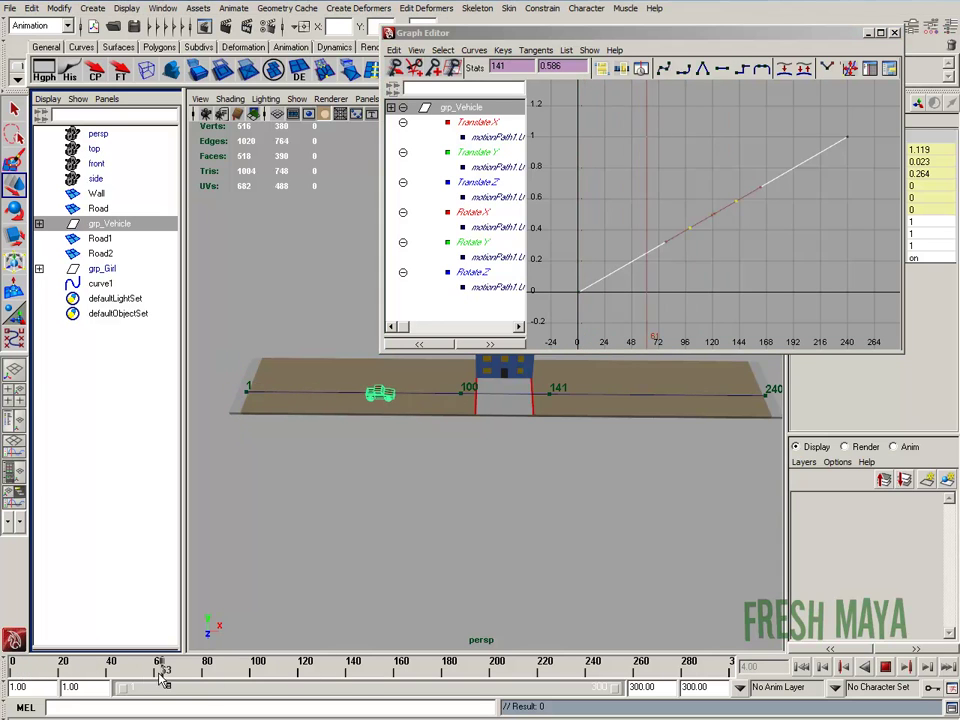
key(alt+v)
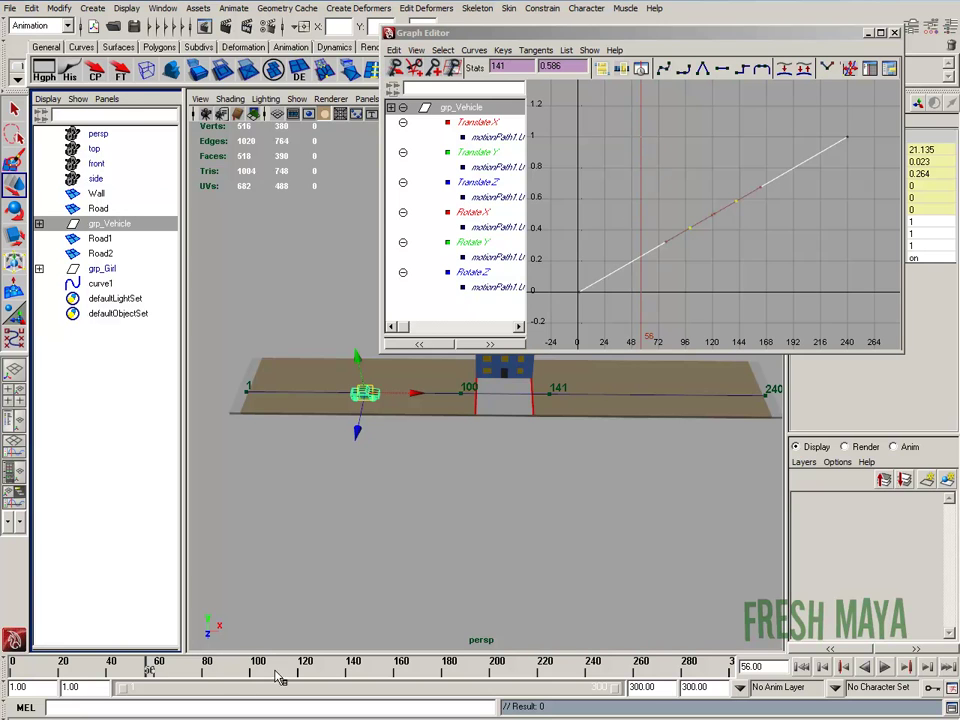
mouse_move(150, 673)
mouse_down()
mouse_move(410, 682)
mouse_move(20, 688)
mouse_move(473, 688)
mouse_move(189, 688)
mouse_move(510, 697)
mouse_move(315, 699)
mouse_move(310, 690)
mouse_move(12, 682)
mouse_up()
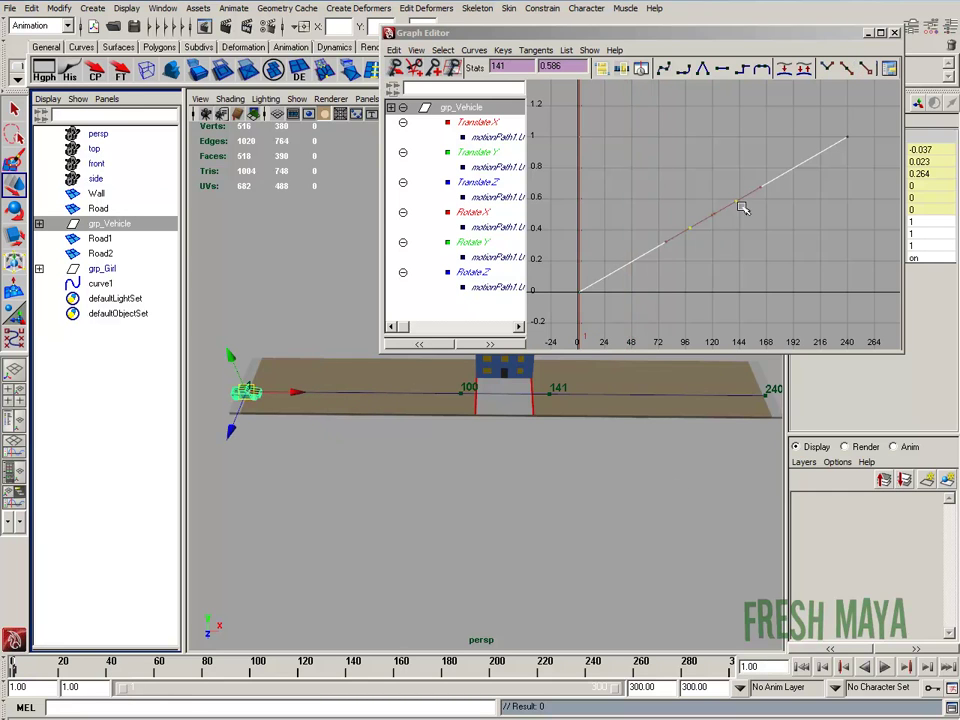
Close the Outliner and Channel Box and pan so the road and building sit centred.
alt+middle_drag(488, 465, 464, 590)
click(13, 377)
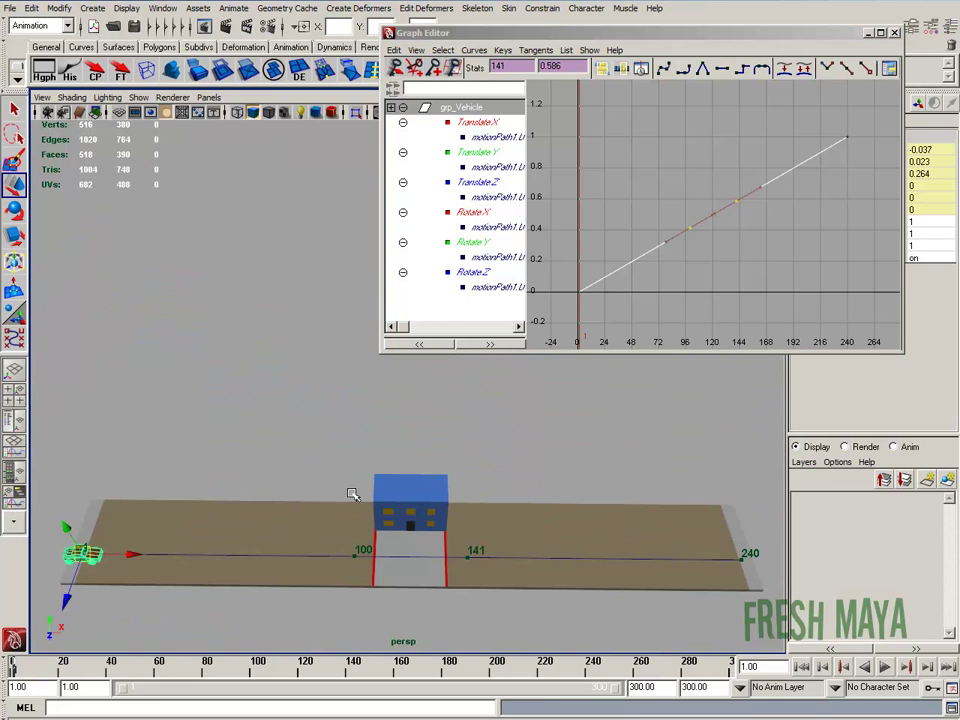
alt+middle_drag(309, 507, 314, 497)
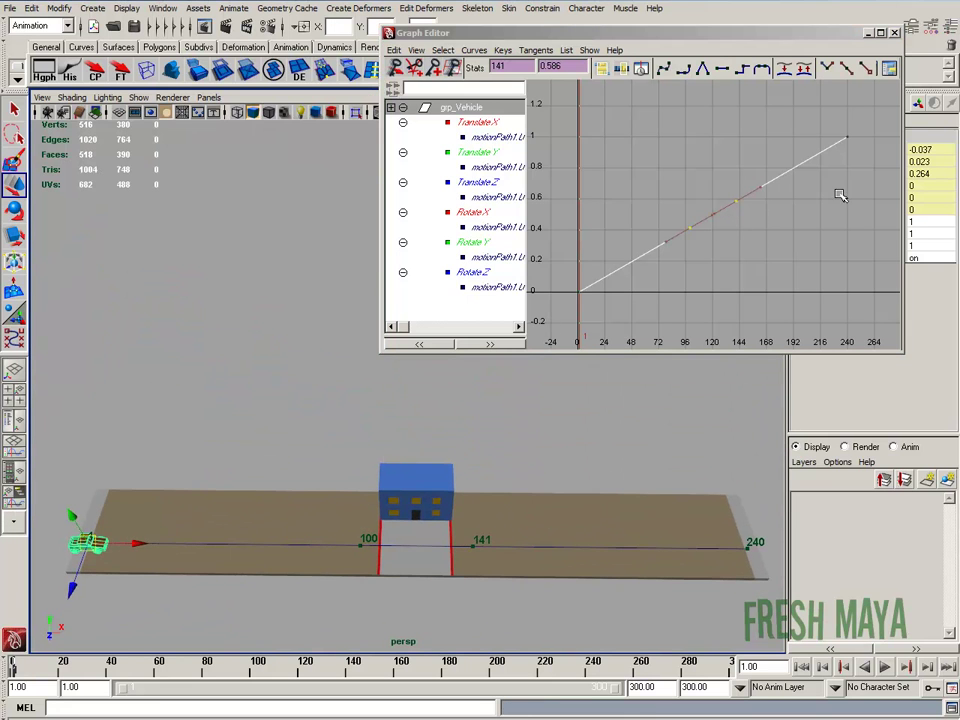
click(951, 27)
alt+middle_drag(637, 540, 553, 497)
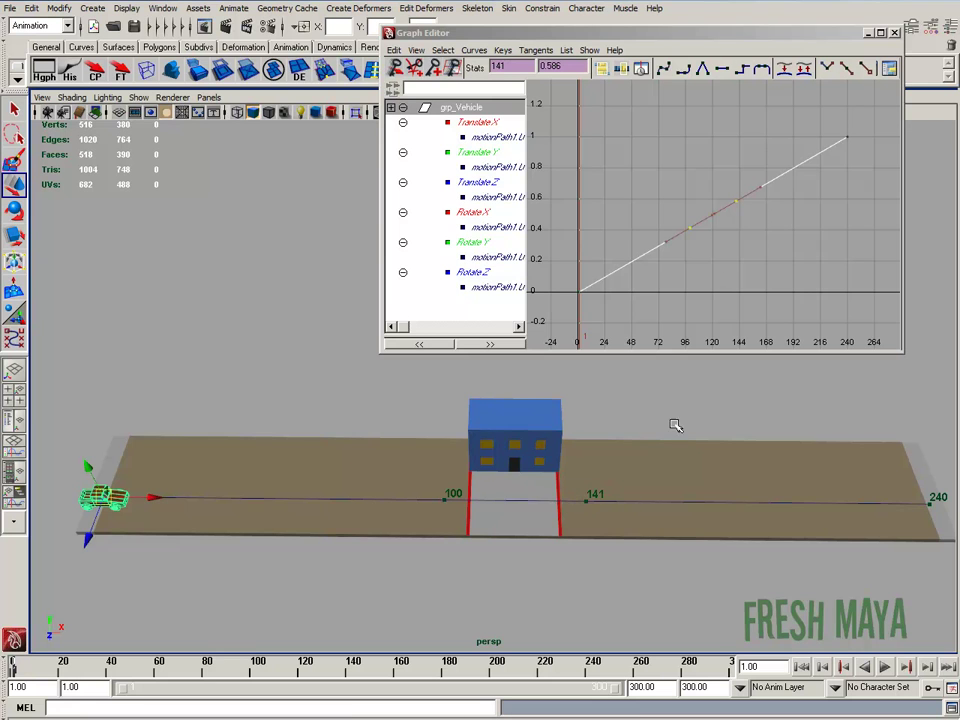
Reselect the middle keys at frames 100 and 141 in the Graph Editor.
click(660, 154)
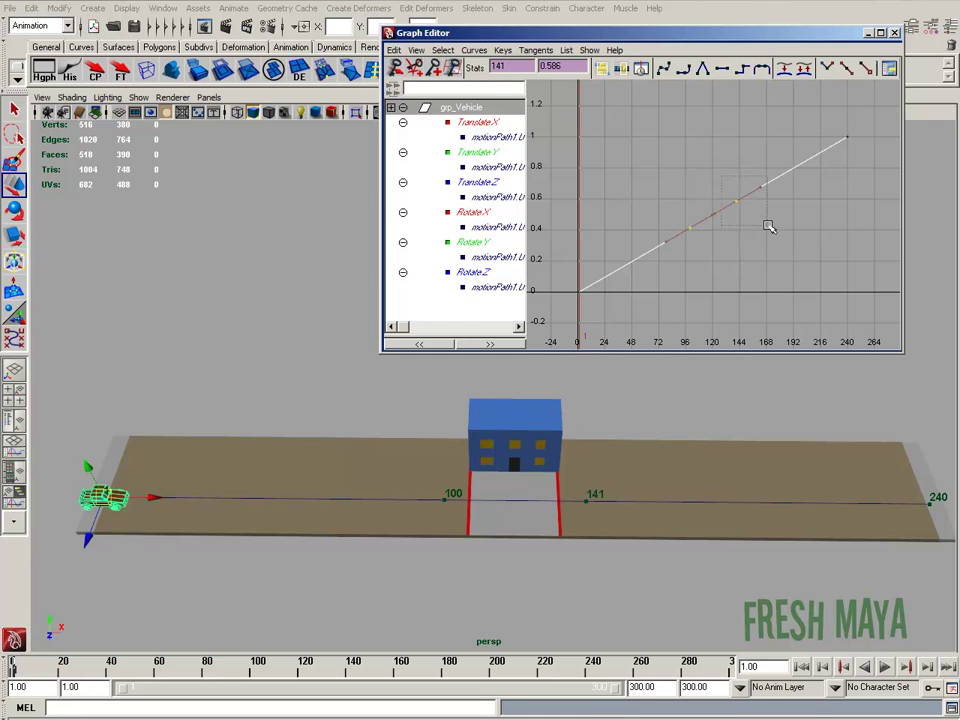
click(689, 229)
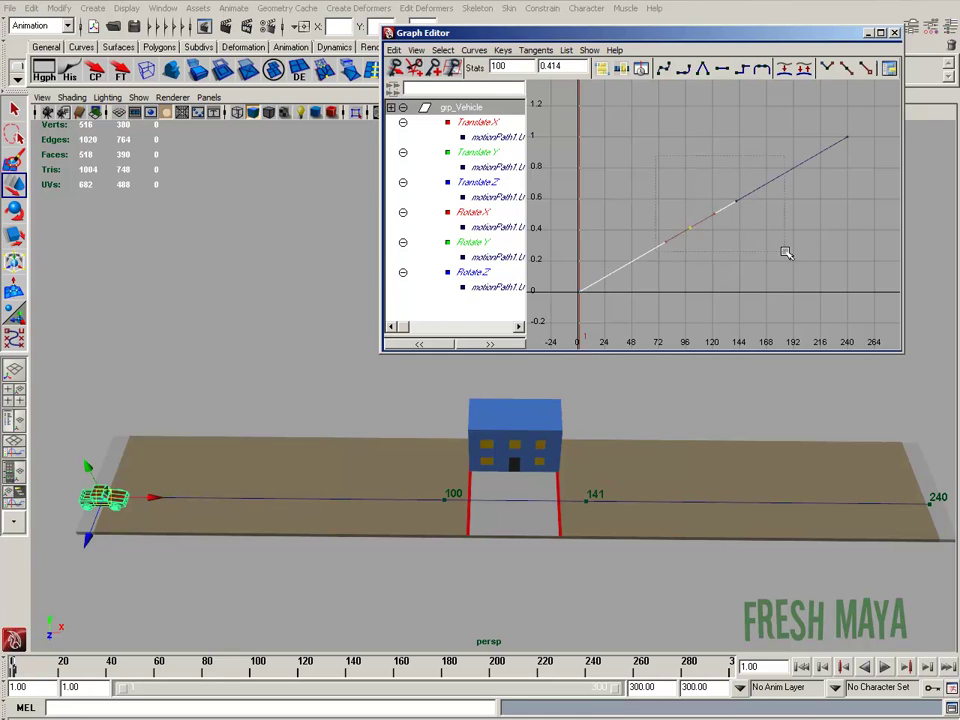
click(736, 202)
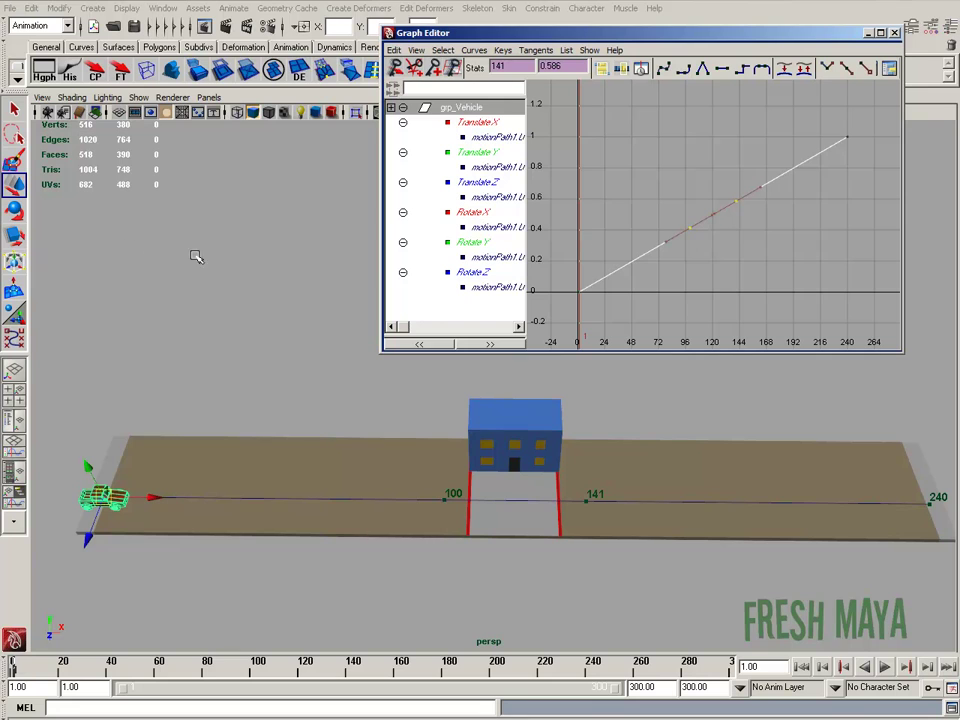
Scale the middle keys outward in time to frames 64.12 and 169.08.
click(15, 235)
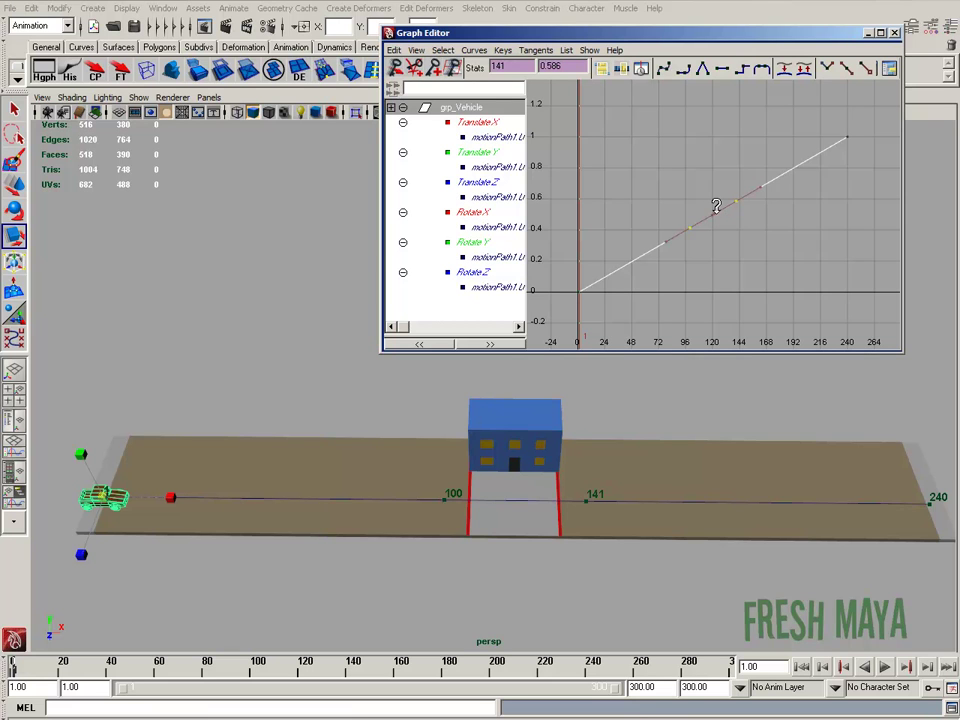
shift+middle_drag(716, 206, 723, 268)
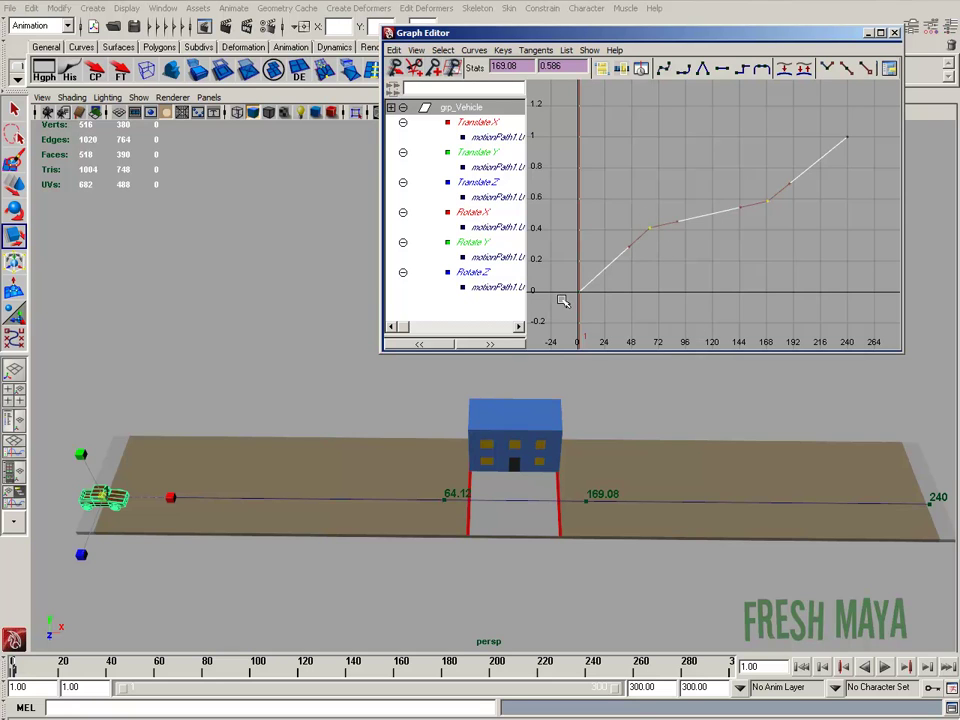
click(651, 229)
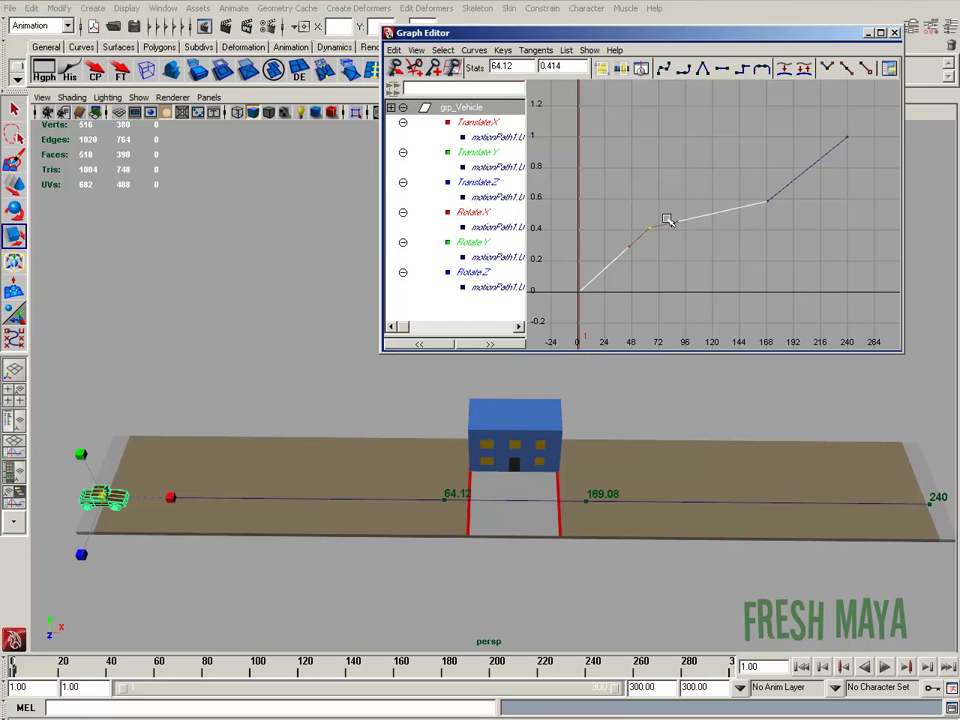
click(759, 207)
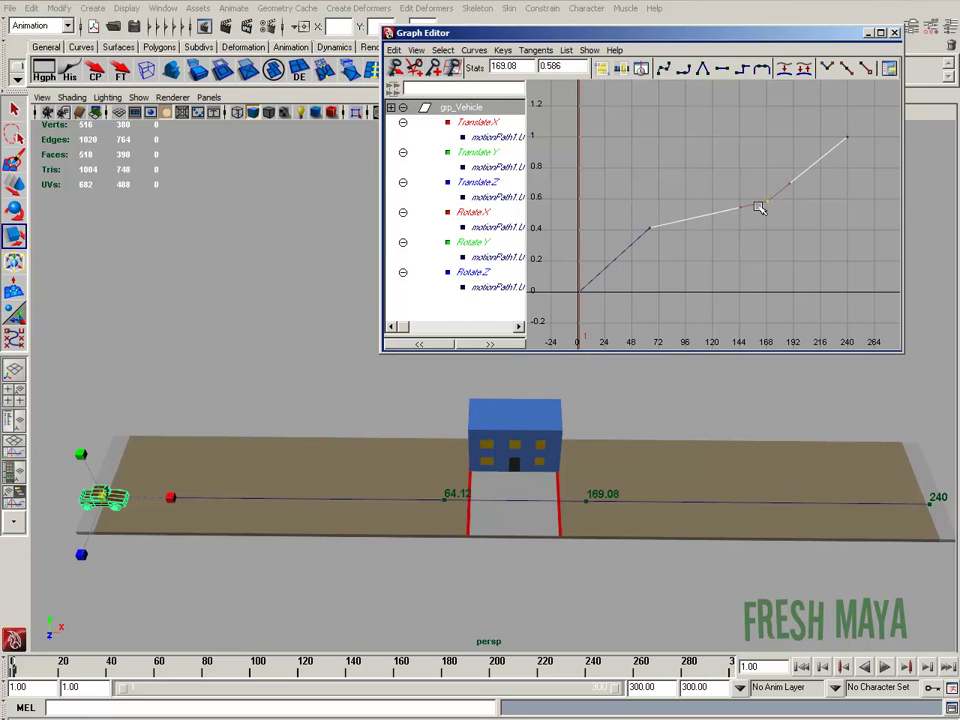
Check both middle keys' values, then play back the new timing and return to frame 1.
click(651, 229)
click(767, 201)
click(650, 228)
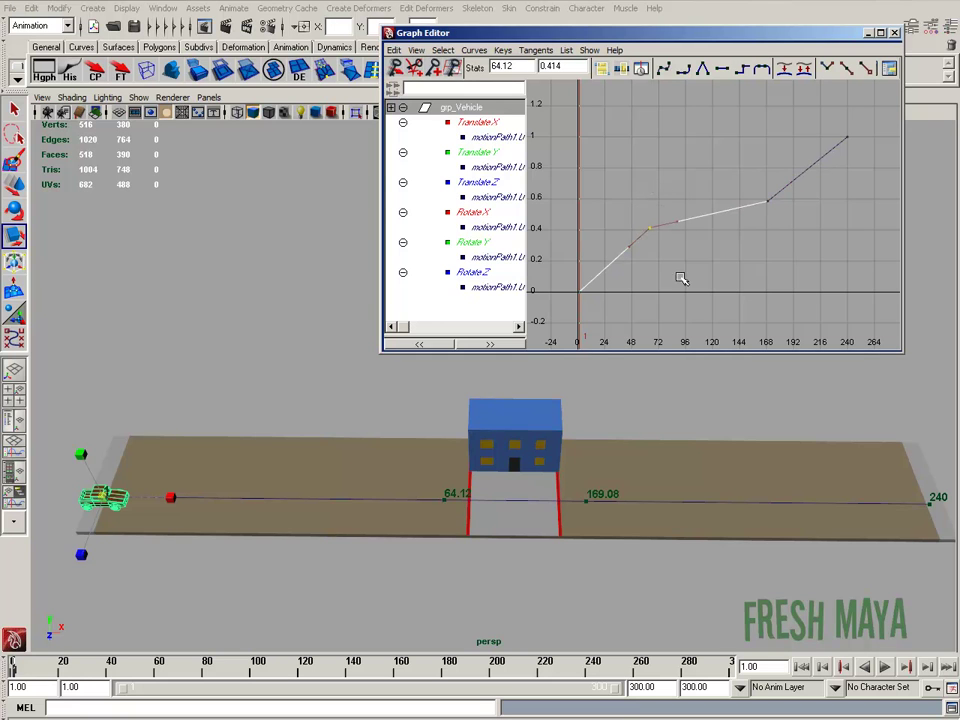
click(885, 666)
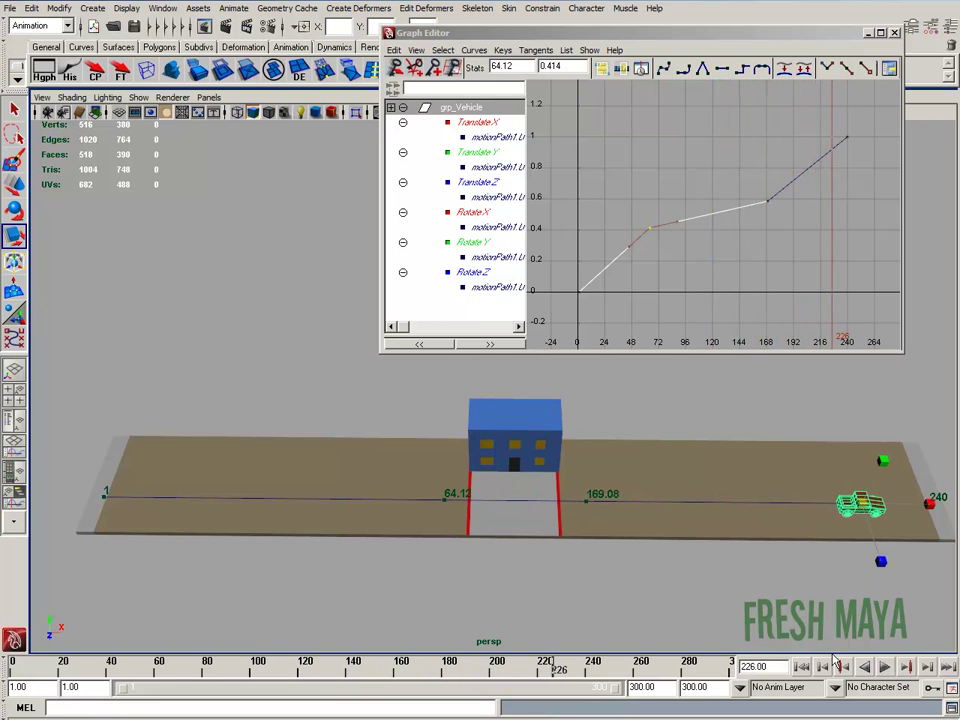
click(801, 666)
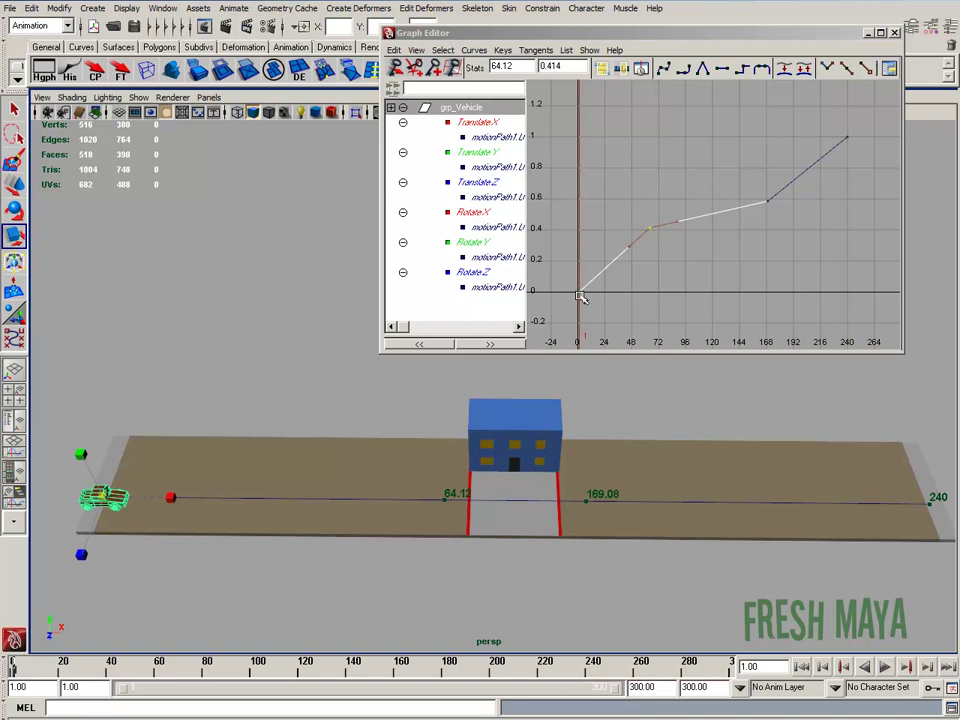
Scrub to about frame 63 and read the frame 64.12 key's 0.414 value.
drag(566, 276, 594, 306)
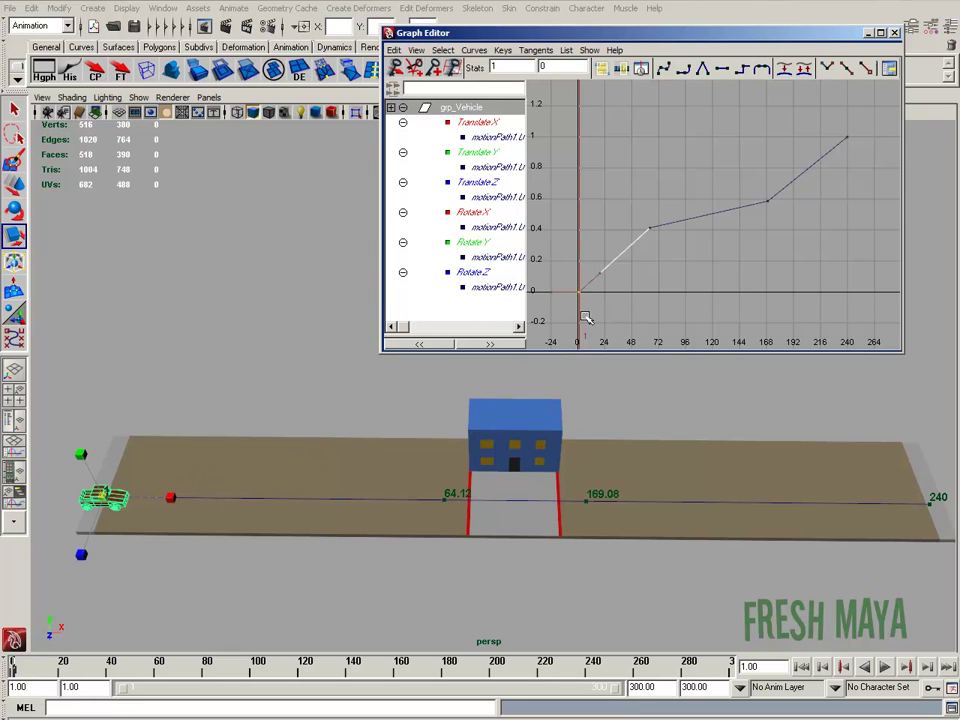
drag(86, 660, 162, 678)
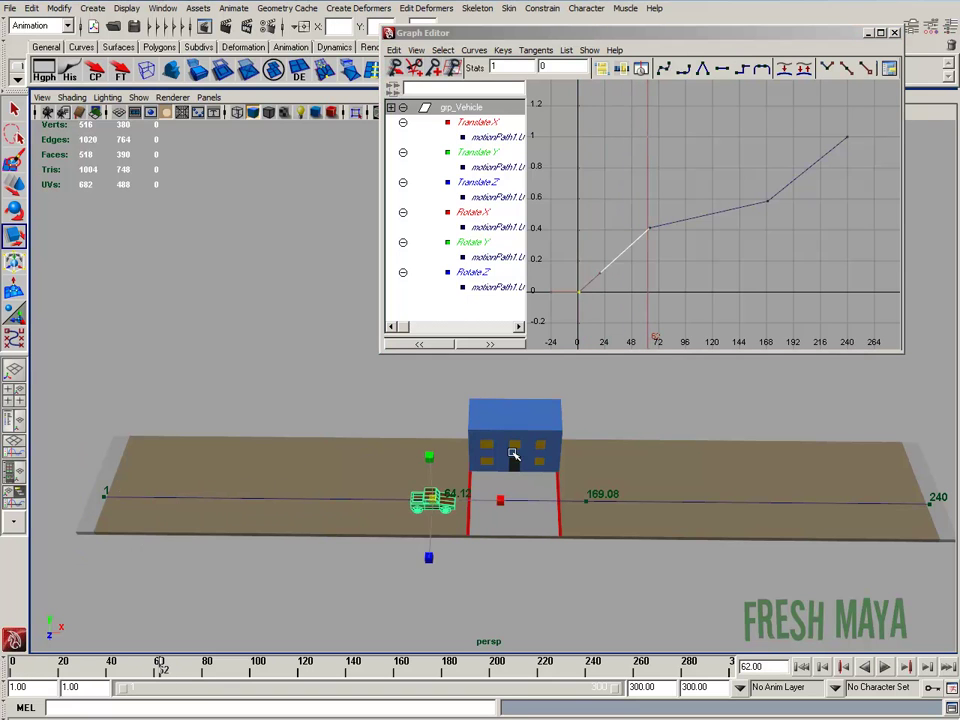
click(647, 223)
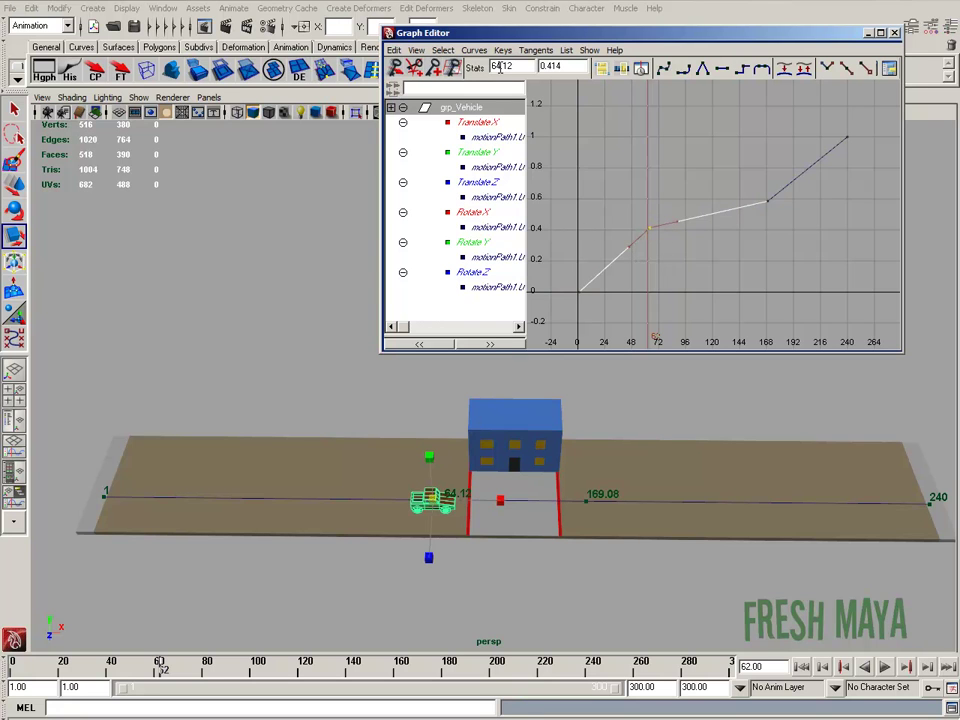
drag(564, 68, 531, 65)
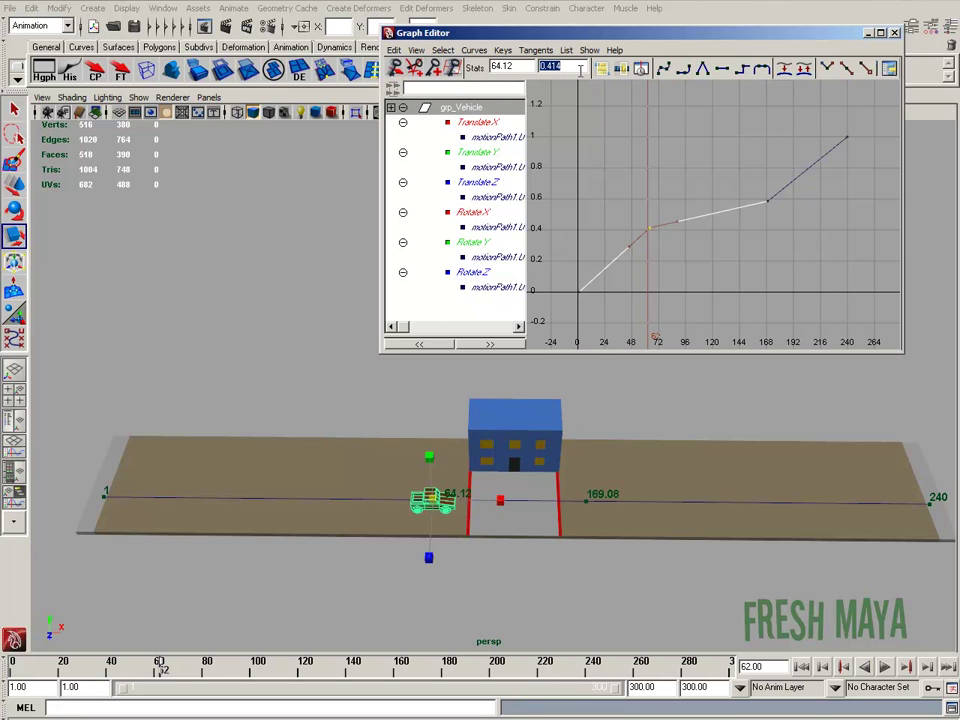
Read the later key's 0.588 value, set the time to frame 169, and reselect the 64.12 key.
click(767, 201)
double_click(560, 66)
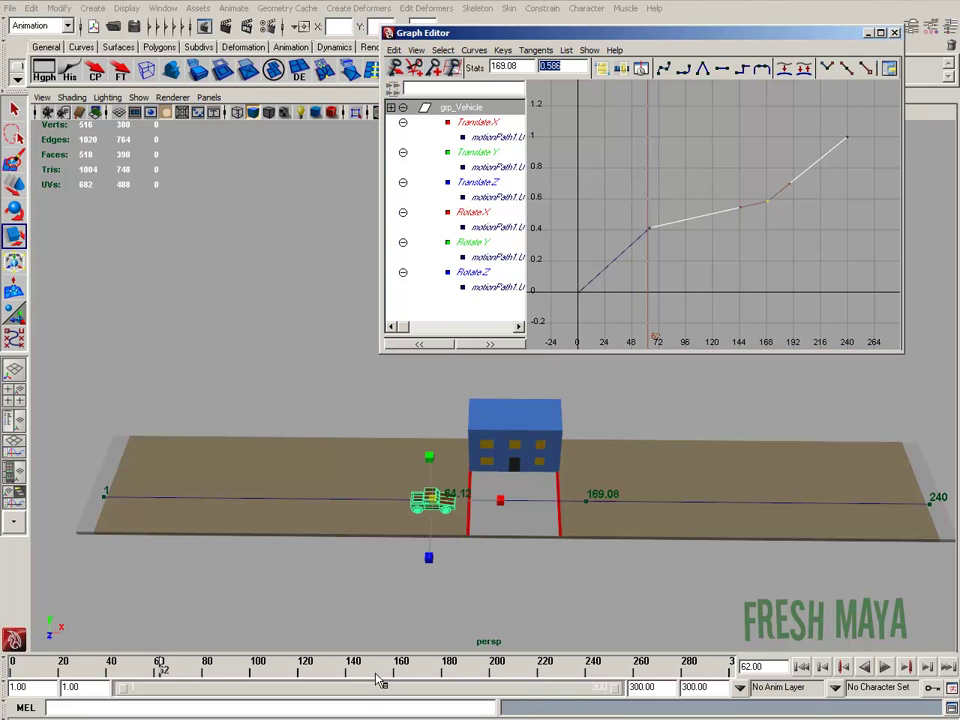
click(406, 676)
drag(406, 676, 422, 676)
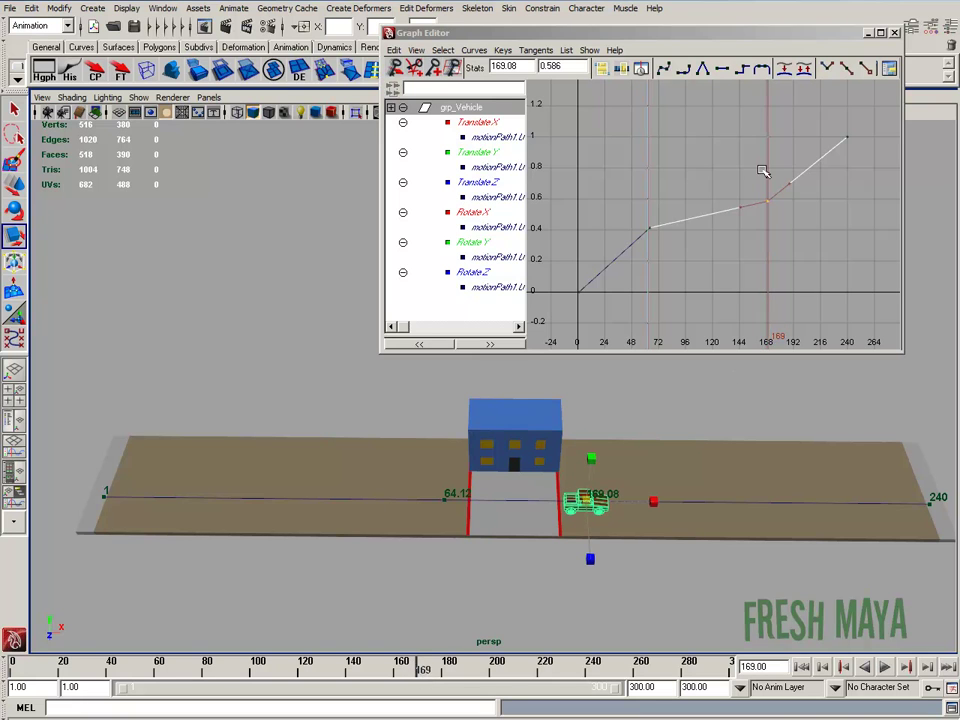
click(650, 228)
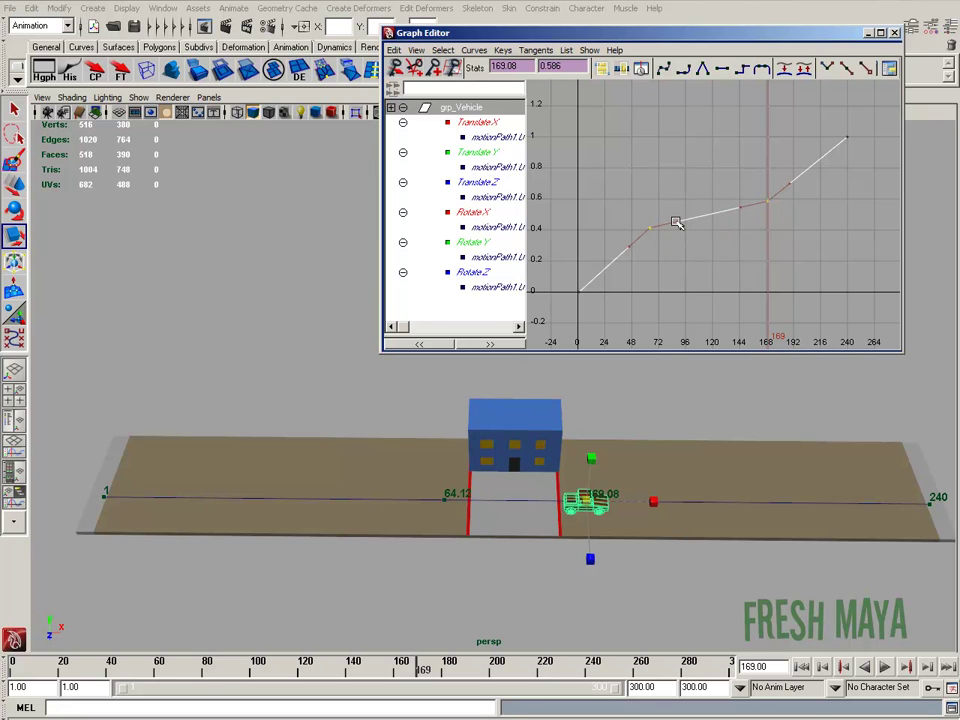
Slide the frame 169 key back to frame 118 and play back from the start to check.
shift+middle_drag(707, 207, 672, 219)
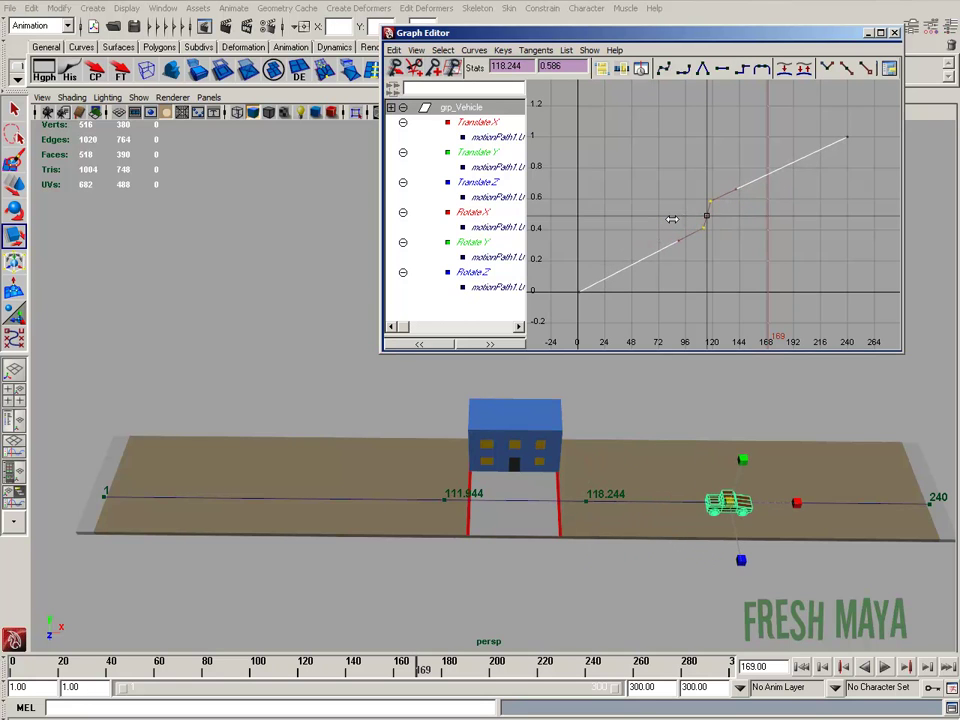
click(703, 248)
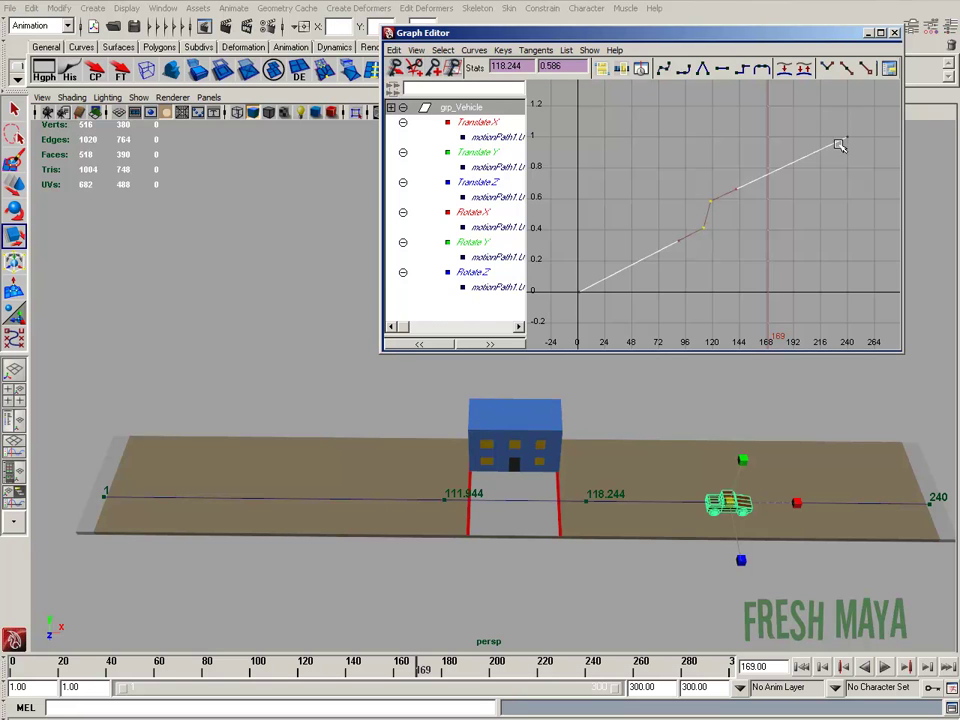
click(806, 669)
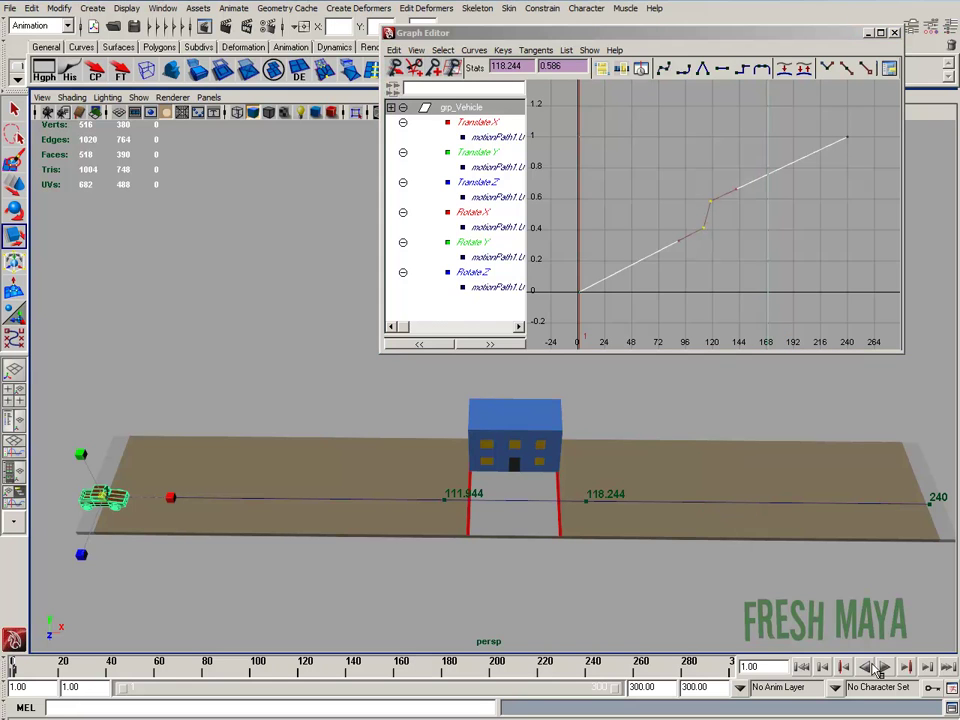
key(alt+v)
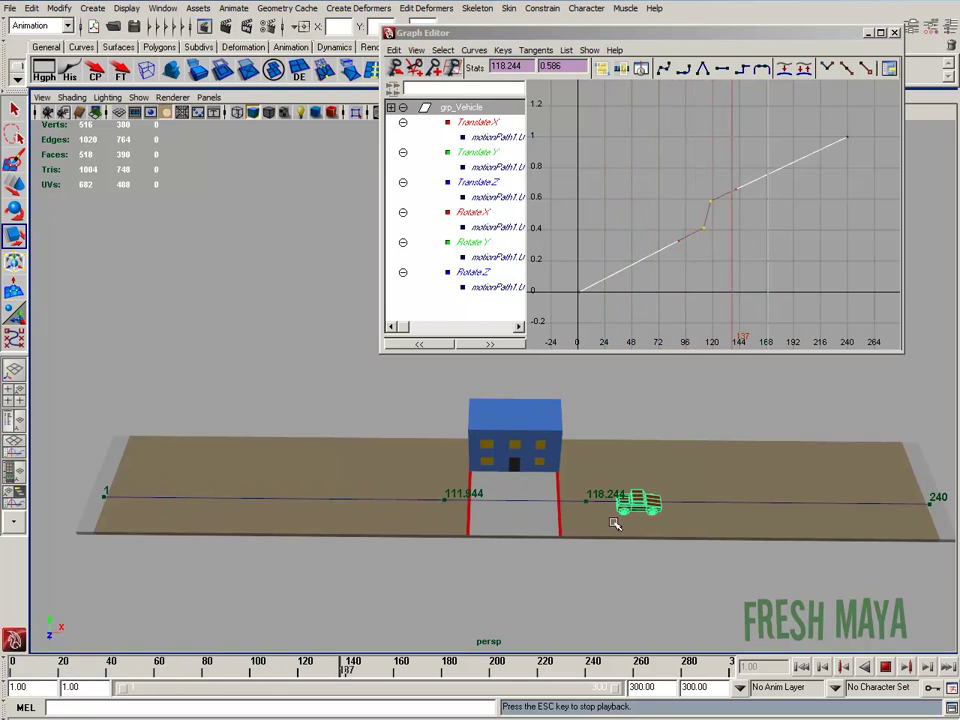
click(885, 666)
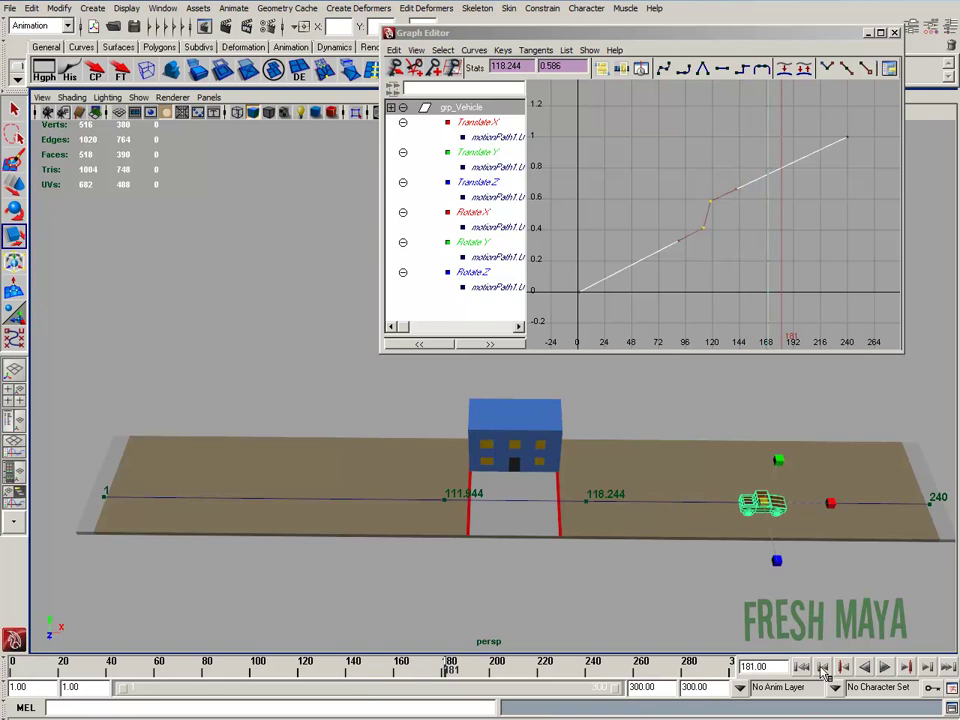
click(801, 666)
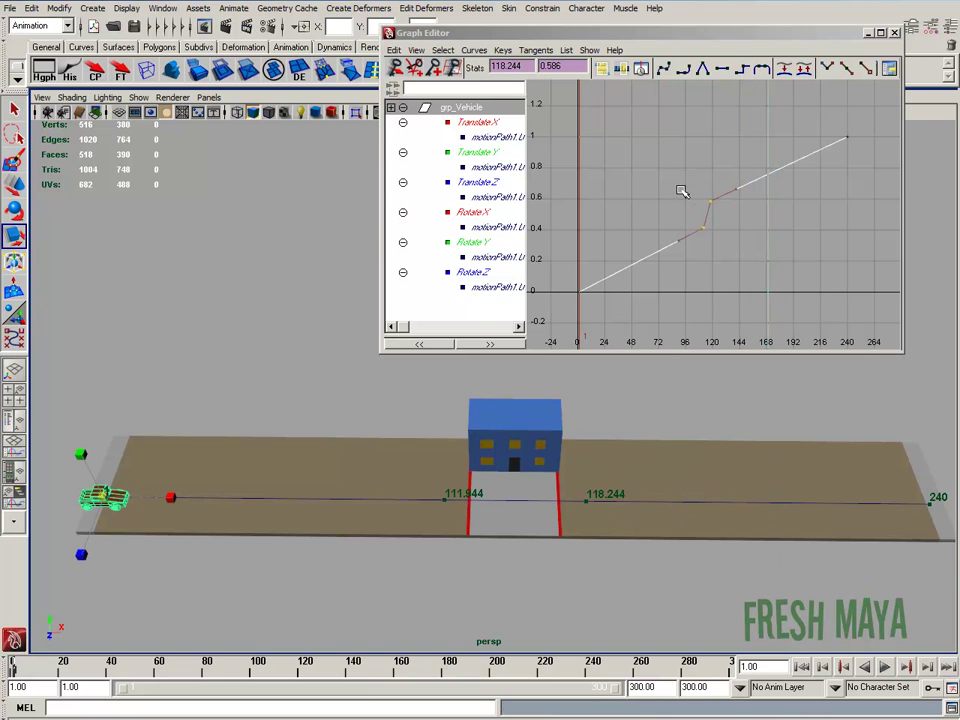
Drag the middle keys horizontally, undoing one move, until they sit at frames 39.652 and 139.964.
click(717, 239)
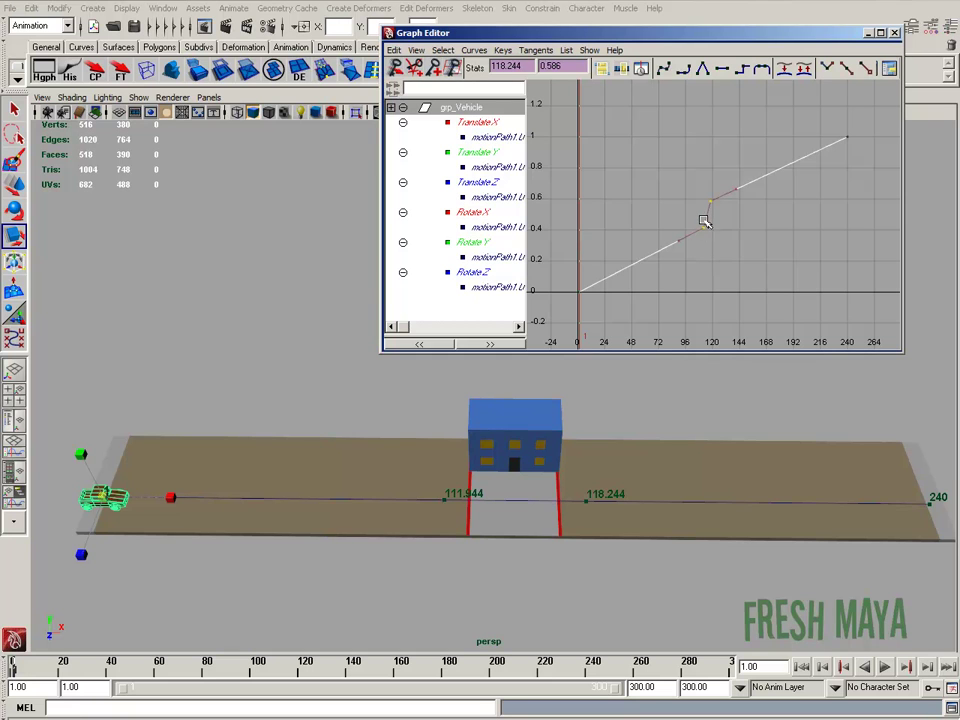
middle_drag(705, 216, 748, 235)
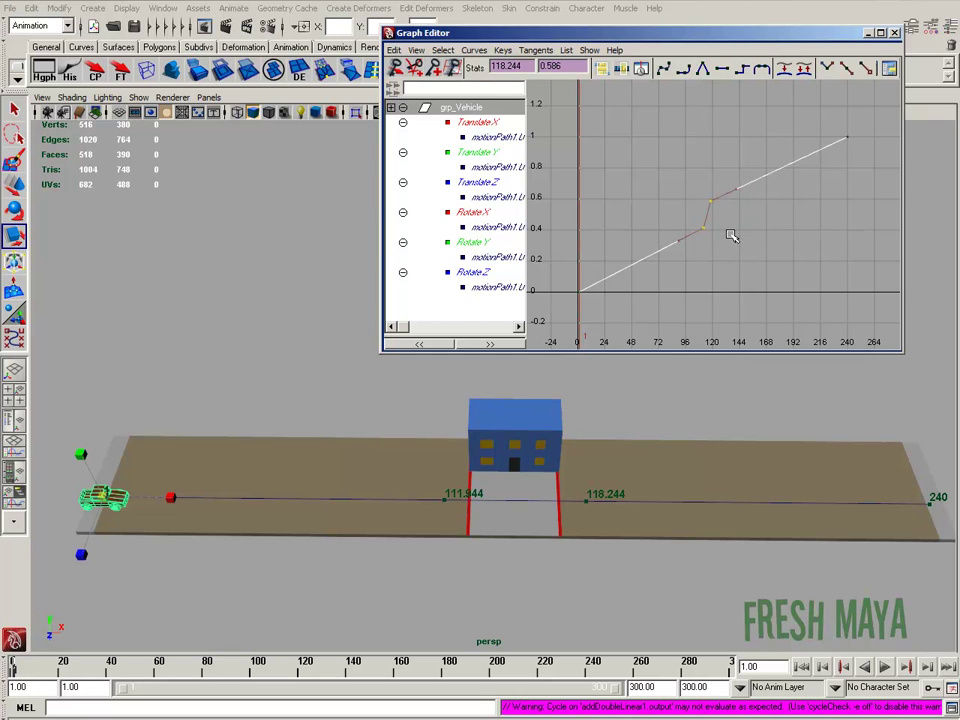
middle_drag(711, 280, 677, 270)
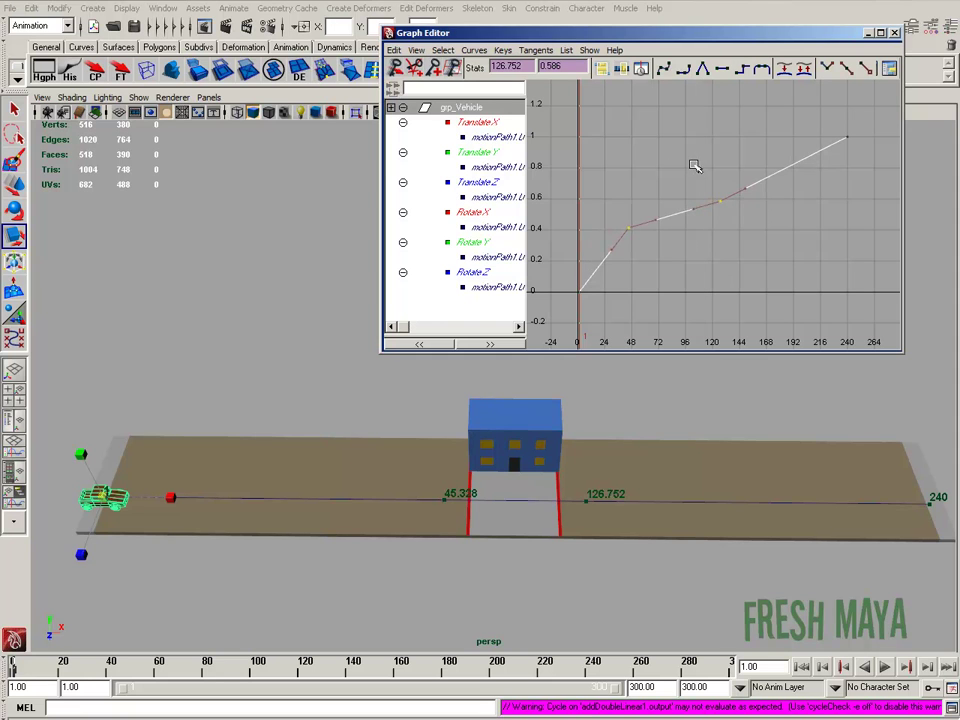
middle_drag(669, 195, 724, 189)
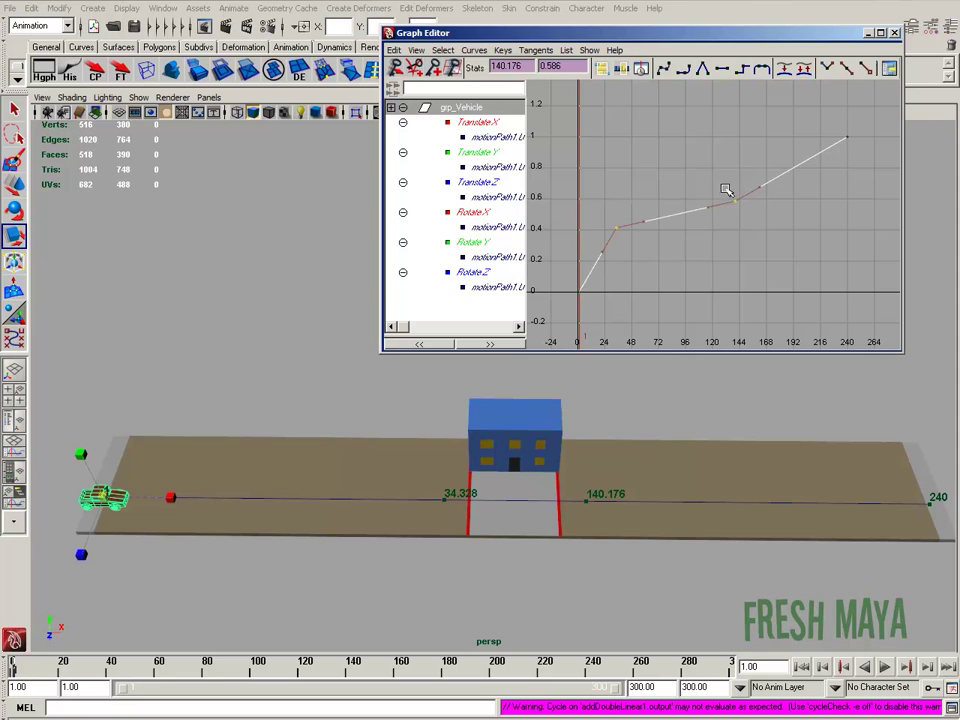
mouse_move(782, 148)
middle_down()
mouse_move(784, 156)
mouse_move(759, 161)
mouse_move(780, 161)
middle_up()
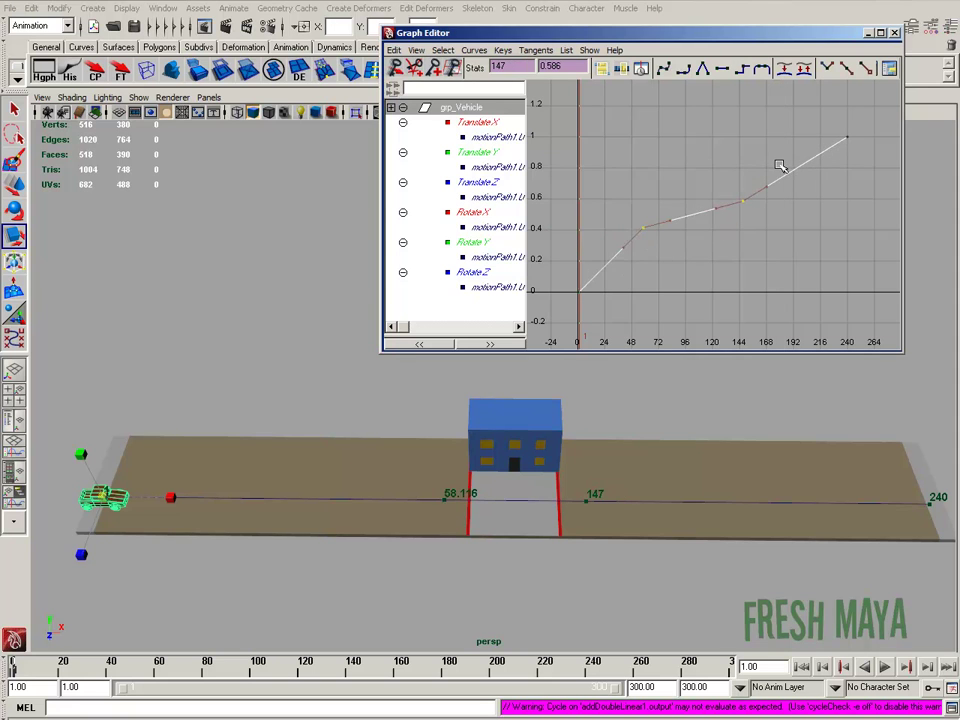
mouse_move(628, 189)
middle_down()
mouse_move(606, 180)
mouse_move(628, 186)
middle_up()
key(ctrl+z)
key(ctrl+z)
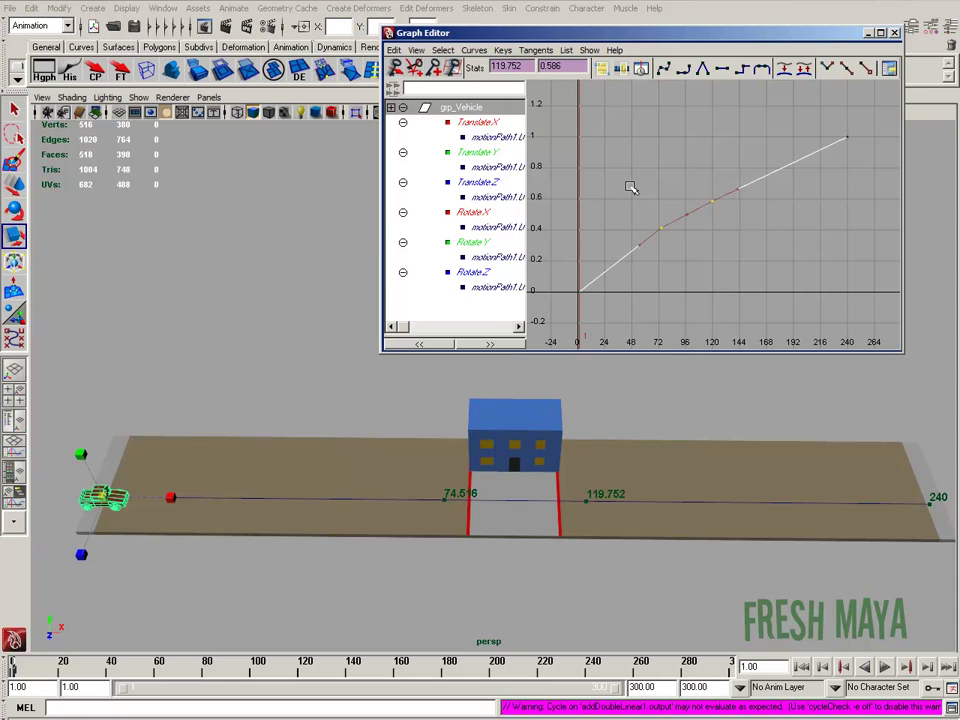
mouse_move(669, 200)
middle_down()
mouse_move(690, 199)
mouse_move(667, 199)
mouse_move(678, 202)
mouse_move(672, 212)
middle_up()
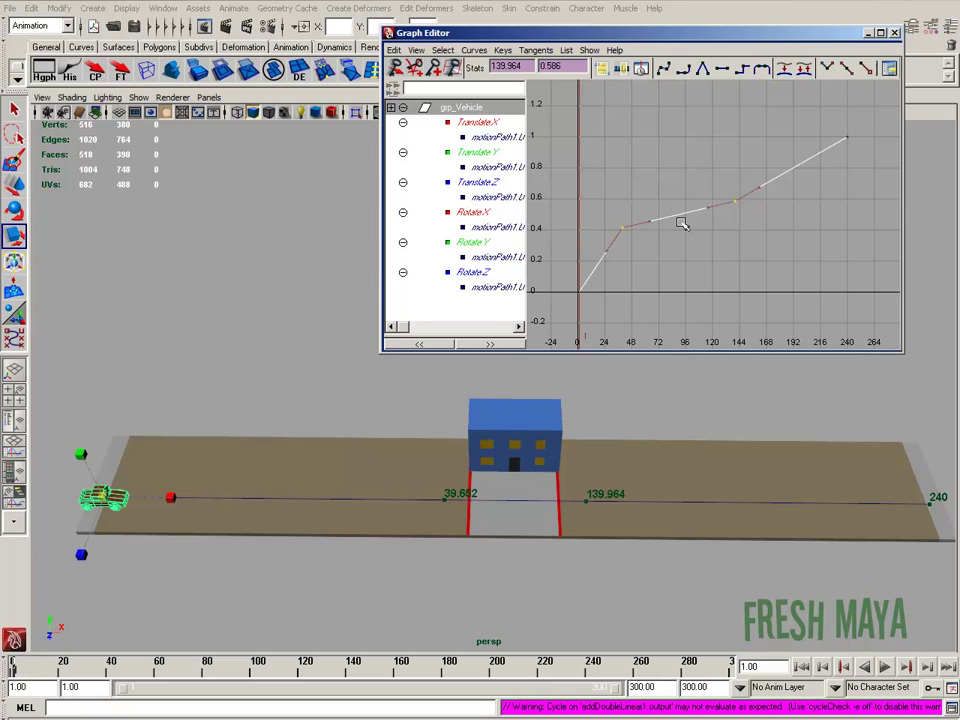
key(w)
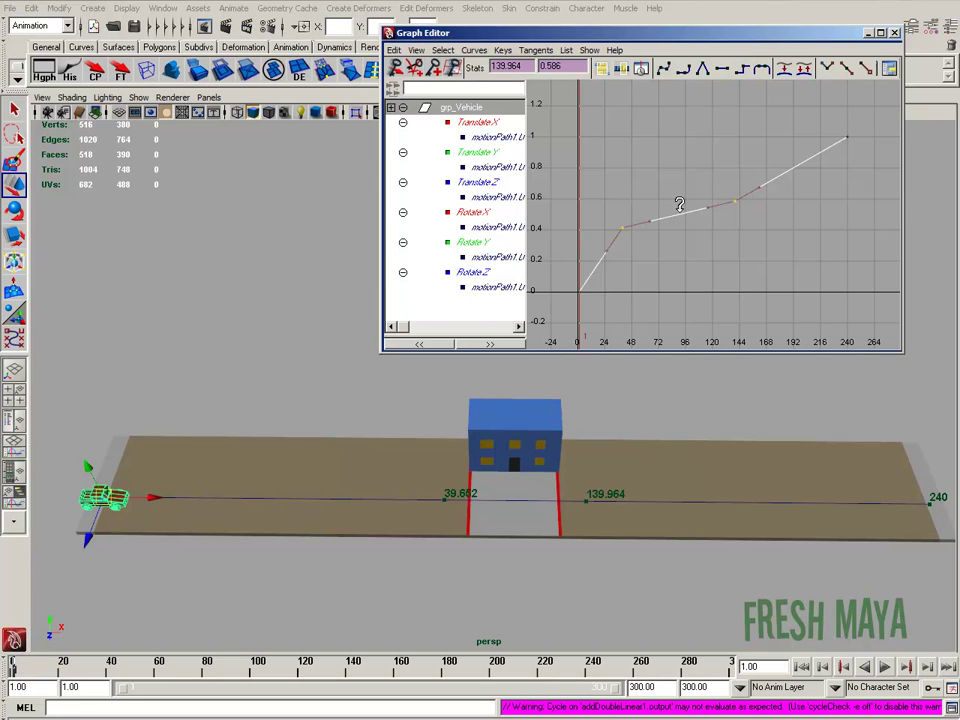
Drag both middle keys later until the second key reads frame 167.
mouse_move(679, 204)
shift+middle_down()
mouse_move(711, 214)
mouse_move(711, 290)
mouse_move(724, 320)
mouse_move(712, 342)
shift+middle_up()
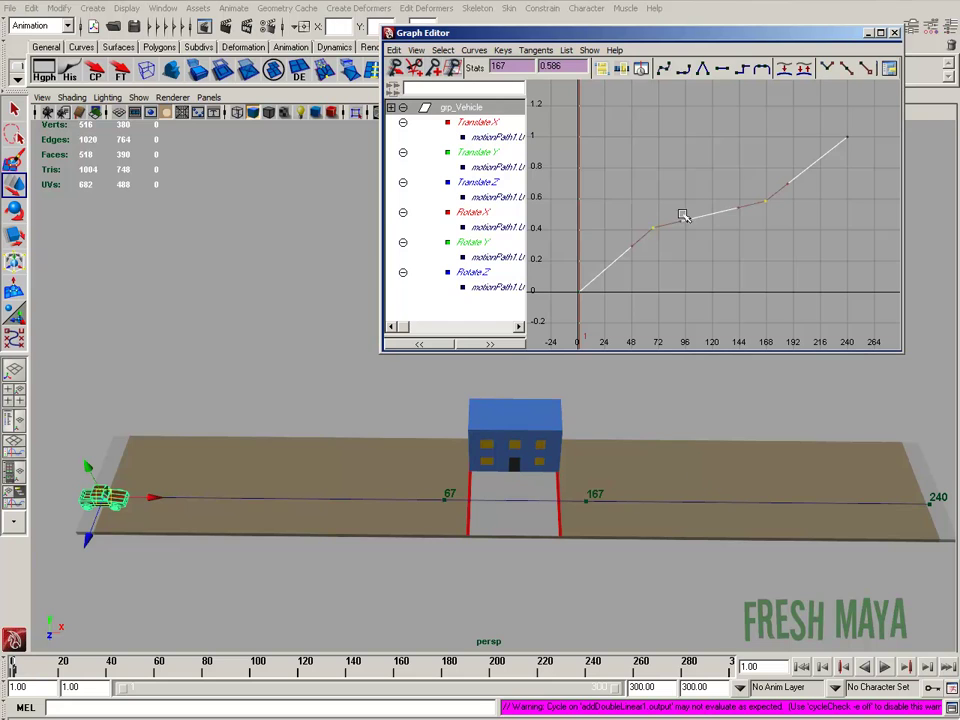
mouse_move(709, 208)
middle_down()
mouse_move(709, 171)
mouse_move(724, 246)
mouse_move(714, 163)
mouse_move(720, 249)
mouse_move(703, 161)
mouse_move(714, 248)
mouse_move(709, 199)
middle_up()
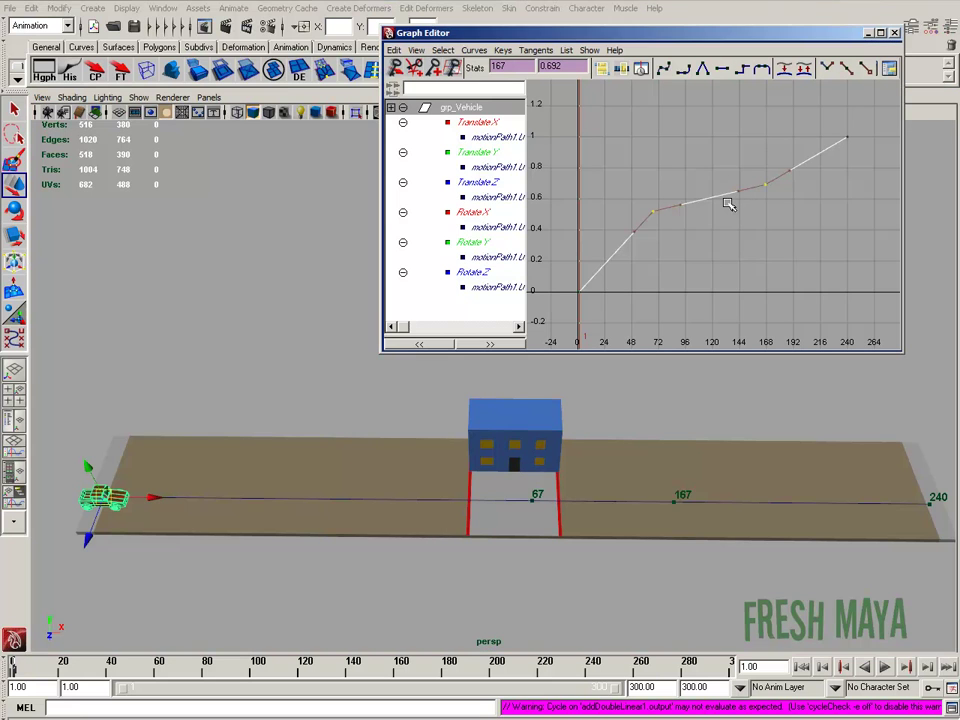
middle_drag(729, 201, 729, 204)
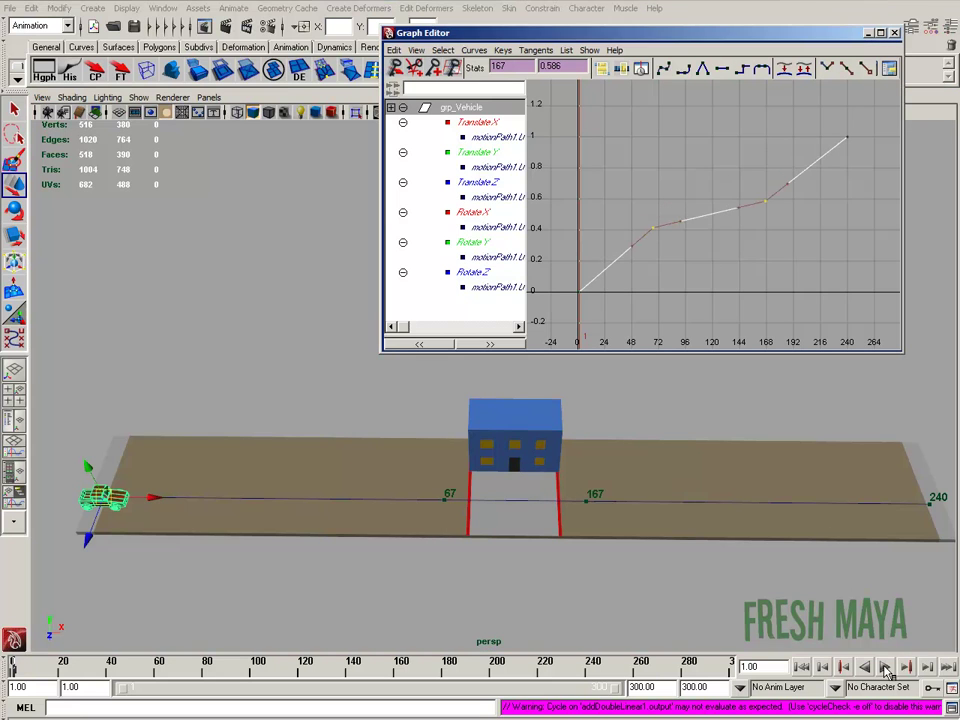
click(886, 668)
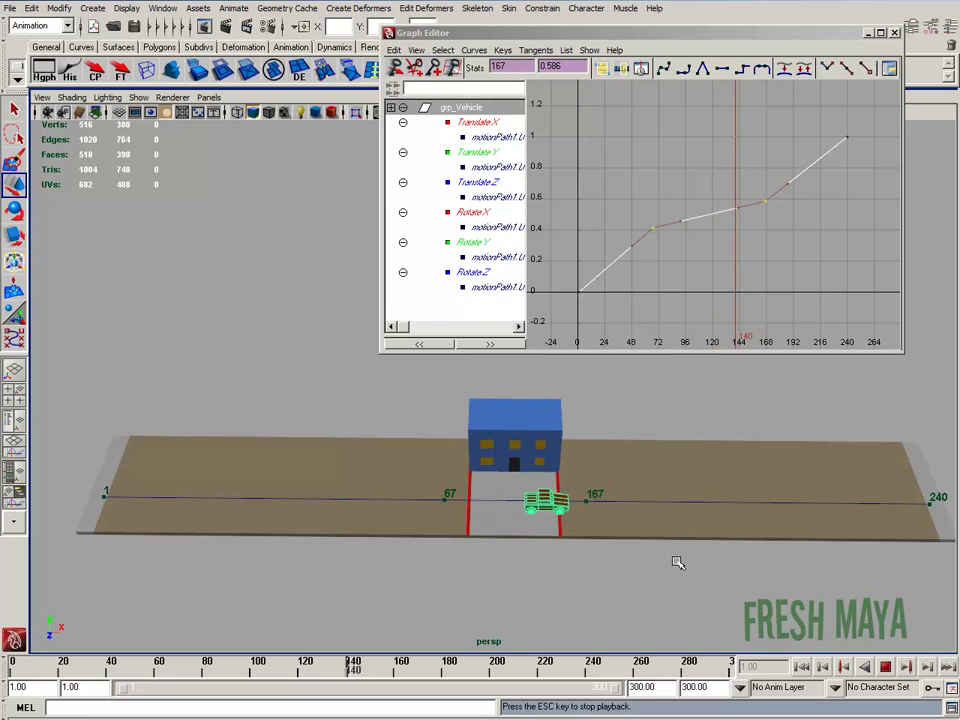
click(886, 666)
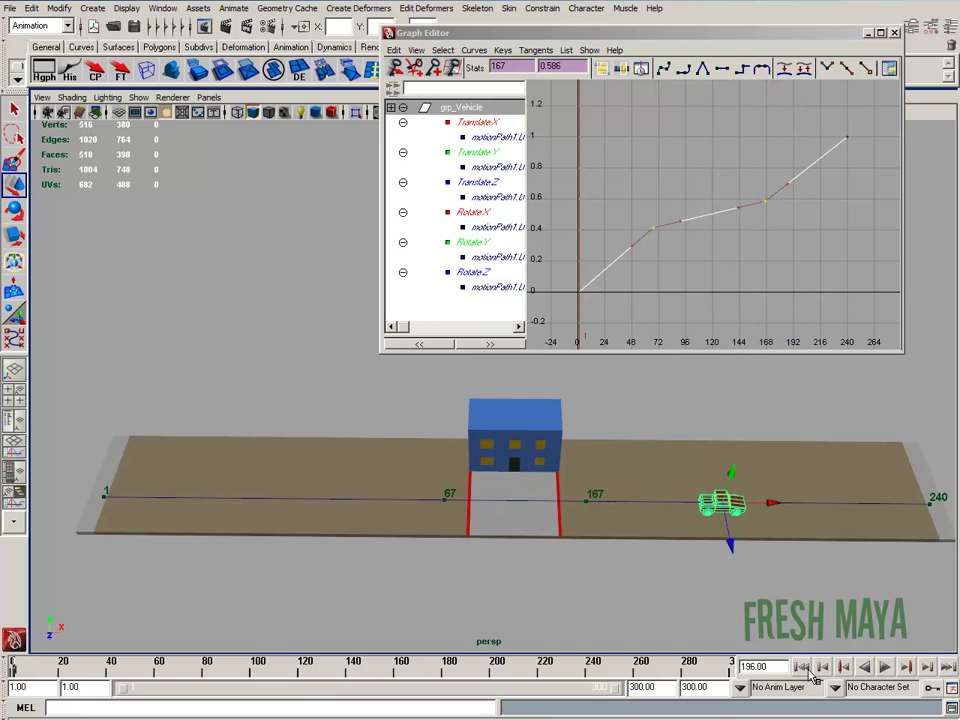
key(alt+shift+v)
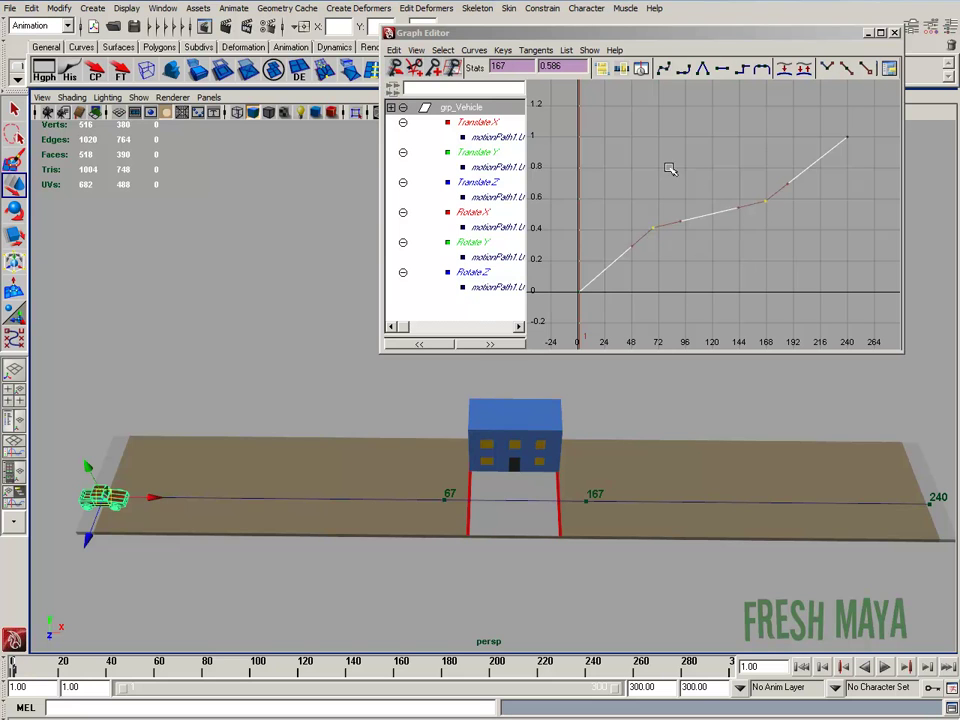
drag(642, 158, 801, 266)
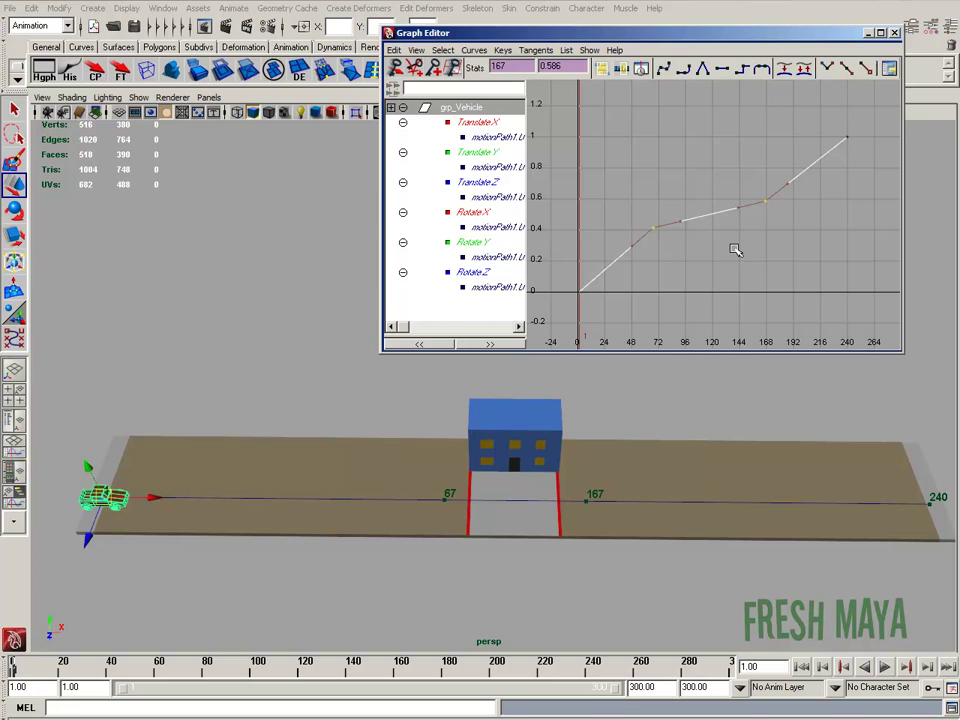
Scale the middle keys toward the curve's centre with R and play back from the start.
key(r)
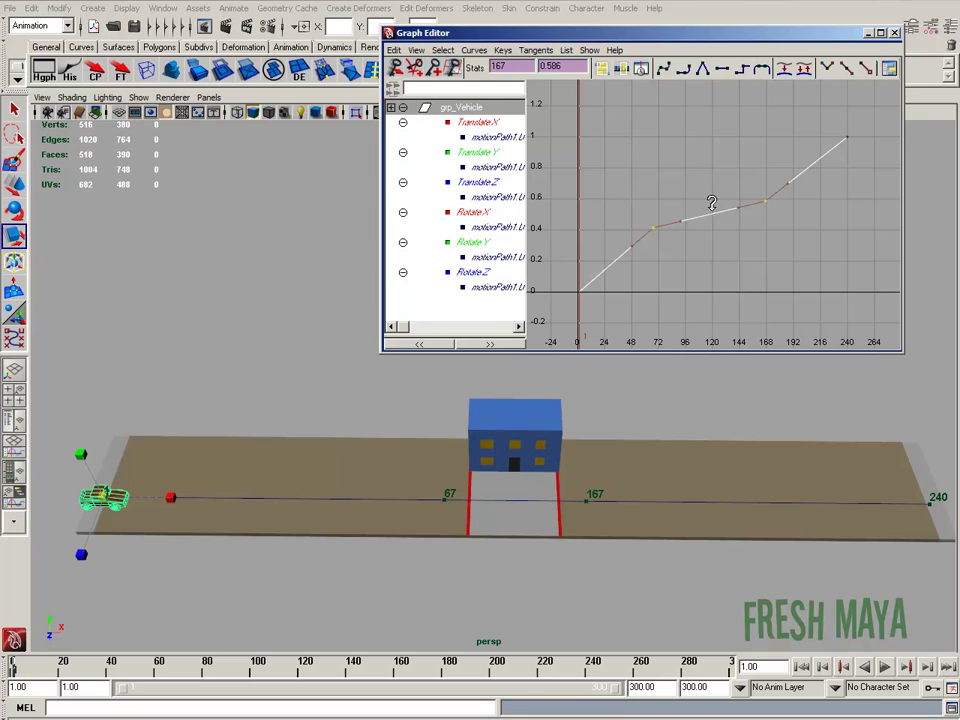
middle_drag(707, 203, 705, 214)
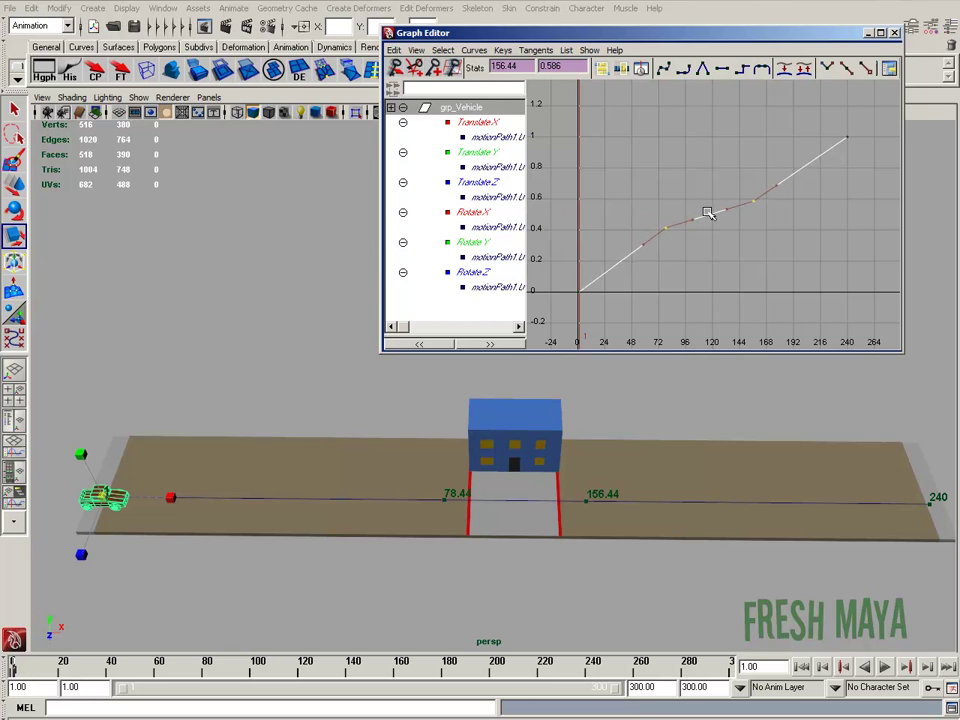
click(882, 668)
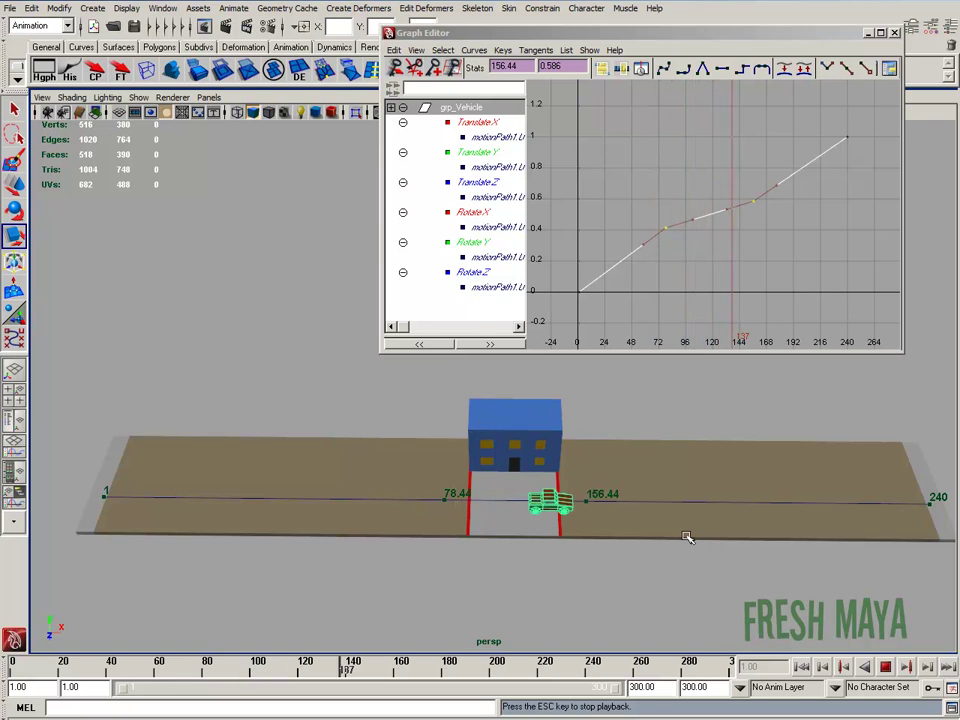
click(886, 670)
key(alt+shift+v)
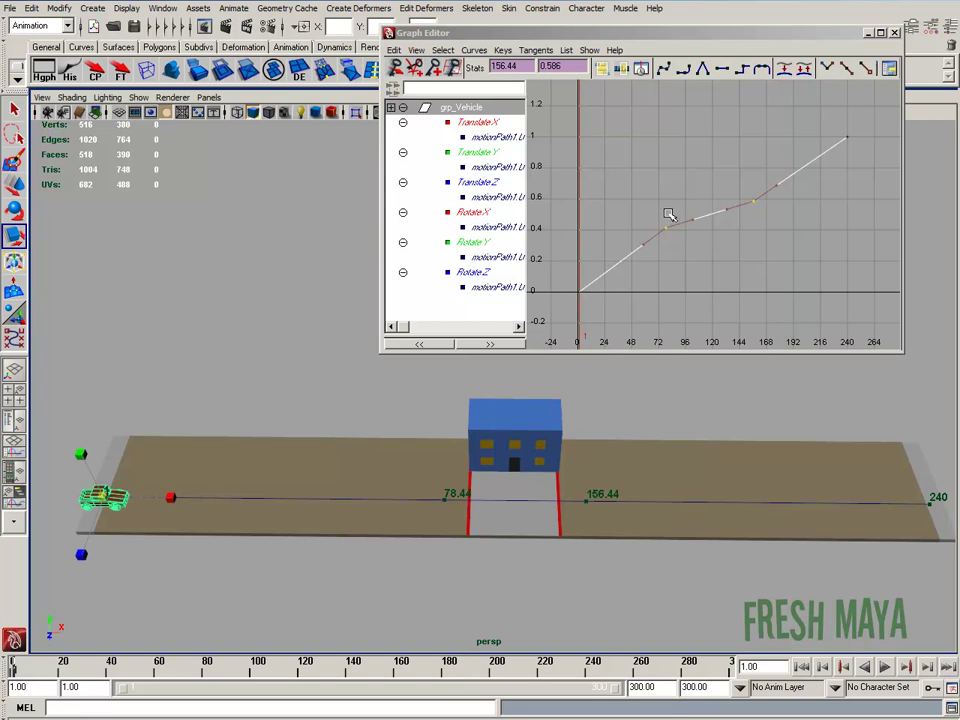
Spread the middle keys to frames 70.328 and 163.928 and replay, ending at frame 1.
click(710, 213)
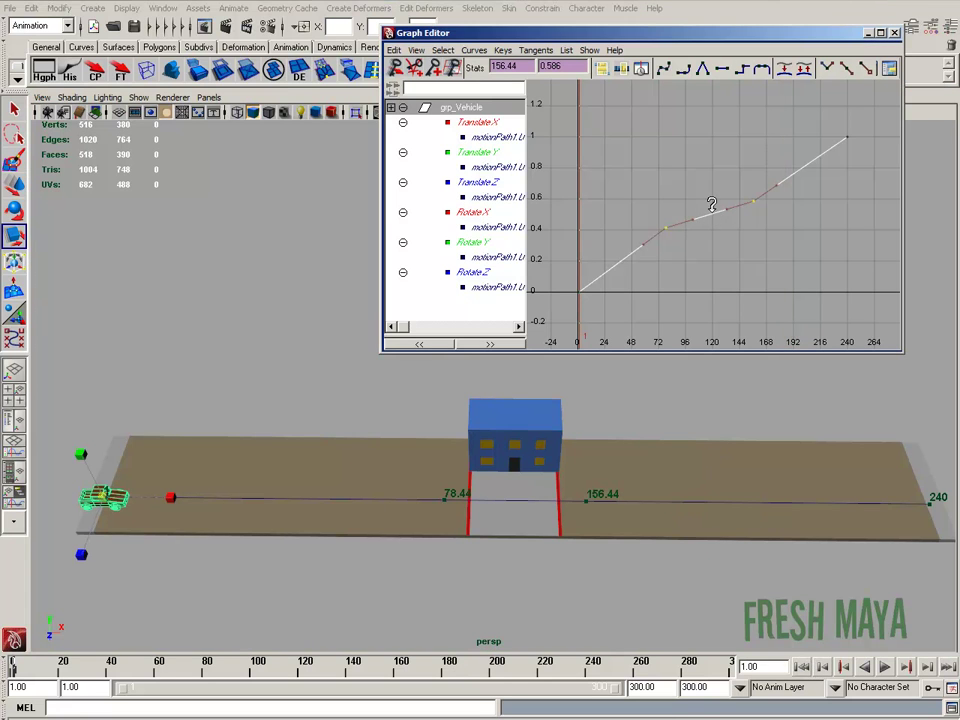
middle_drag(716, 204, 717, 213)
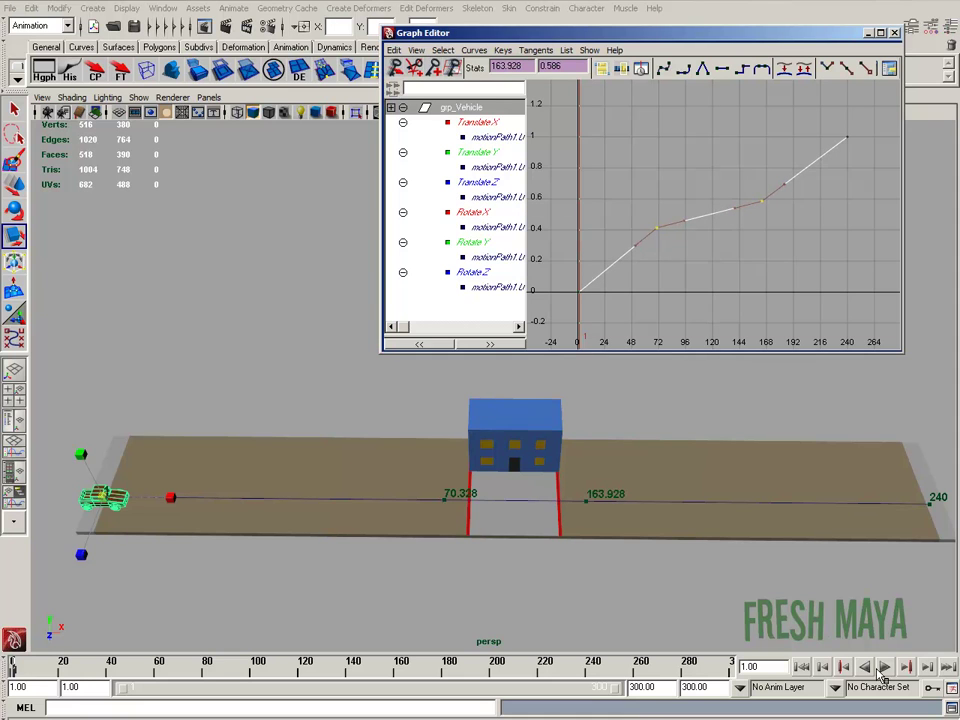
key(alt+v)
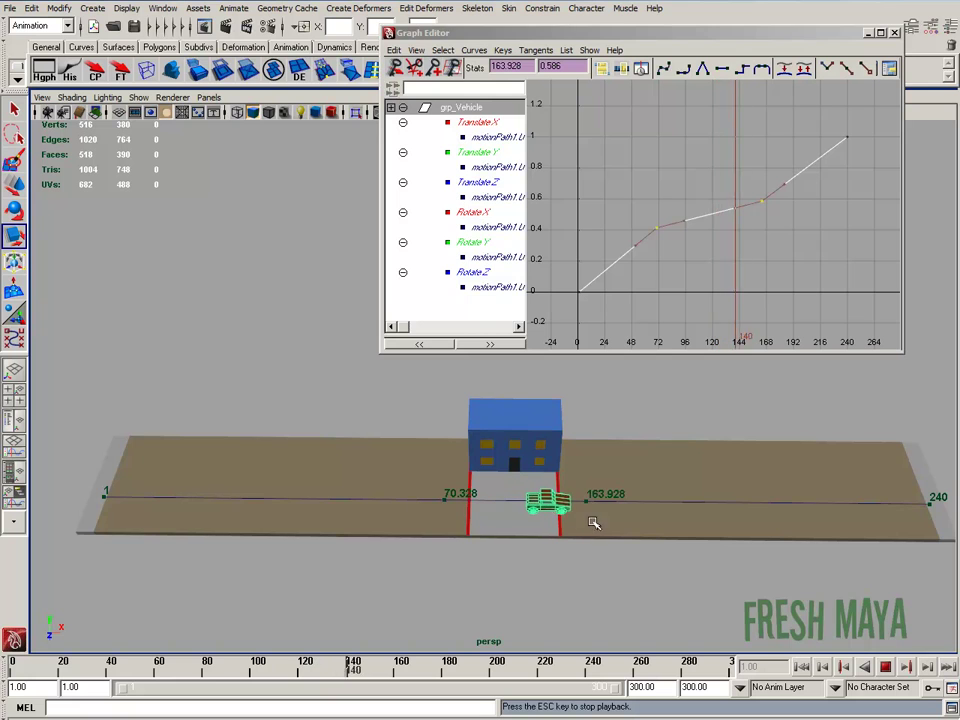
click(885, 667)
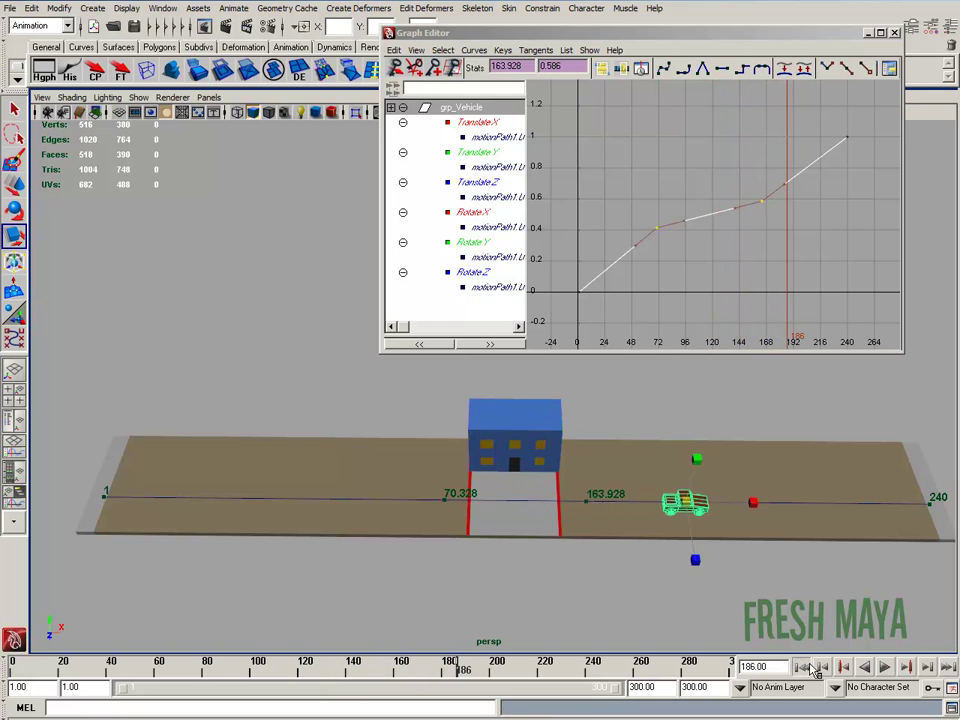
click(801, 666)
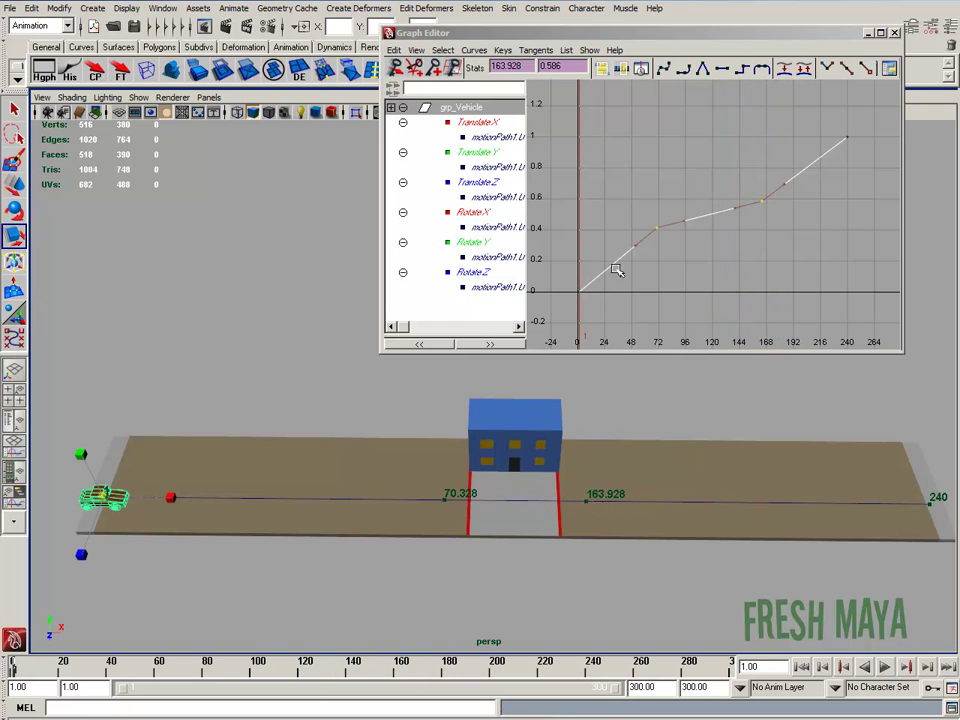
Maximize the Graph Editor, select the 70.328 key, and try sliding it earlier, then undo.
click(879, 34)
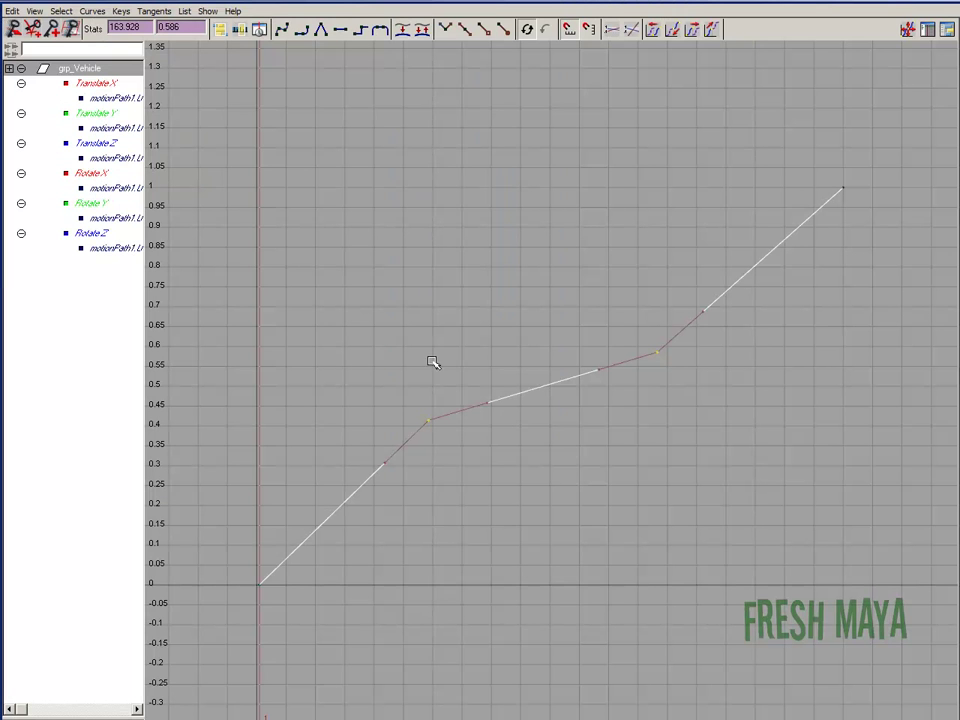
click(428, 421)
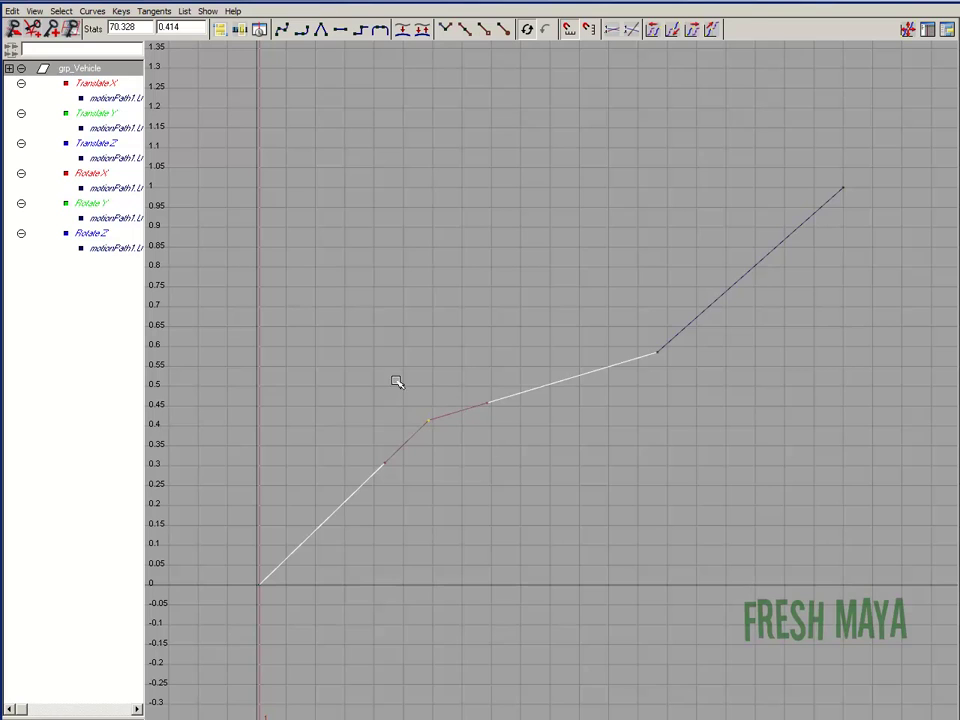
click(390, 460)
middle_drag(386, 465, 360, 437)
key(ctrl+z)
Try bending the curve at the 70.328 key, undo, and reselect the key and its tangent handle.
mouse_move(384, 464)
middle_down()
mouse_move(358, 405)
mouse_move(435, 471)
mouse_move(402, 465)
mouse_move(364, 407)
mouse_move(390, 450)
mouse_move(371, 407)
mouse_move(382, 440)
middle_up()
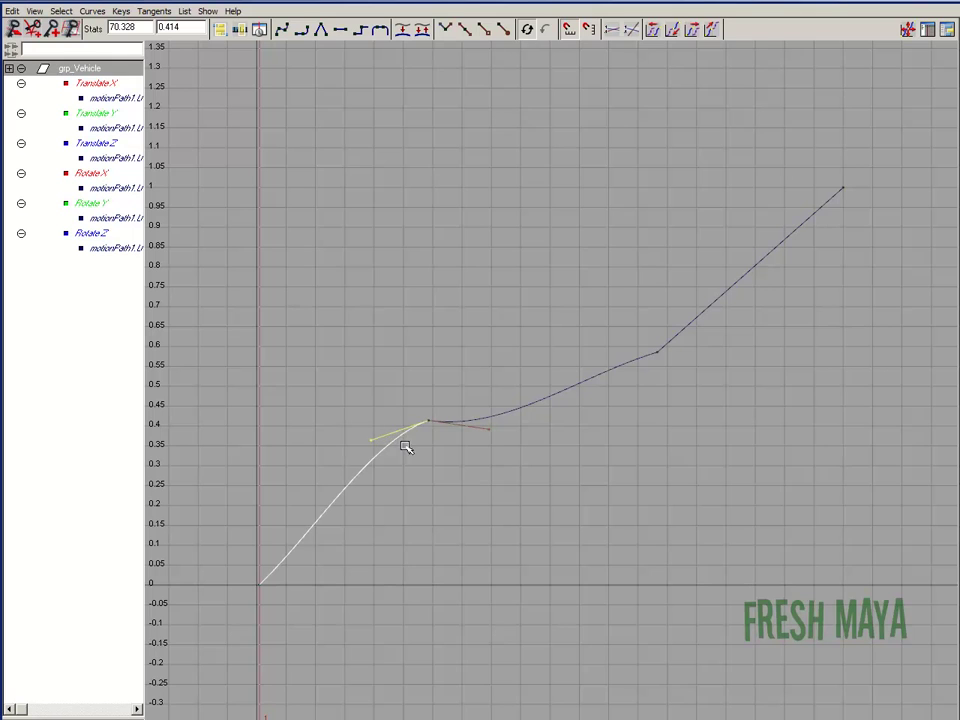
key(ctrl+z)
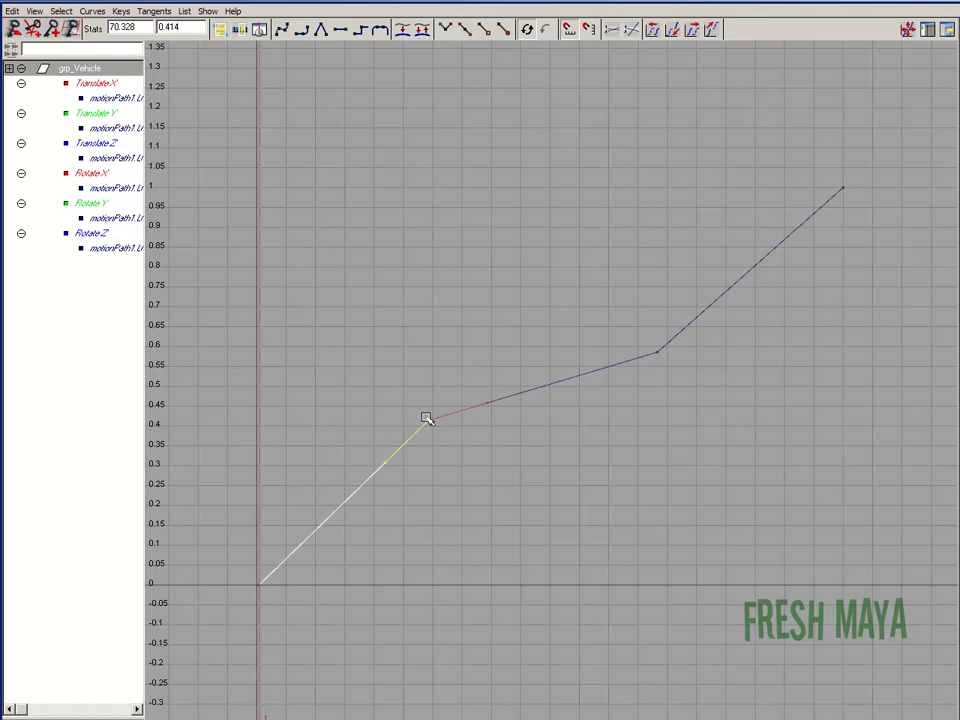
drag(398, 377, 447, 440)
click(430, 424)
click(121, 11)
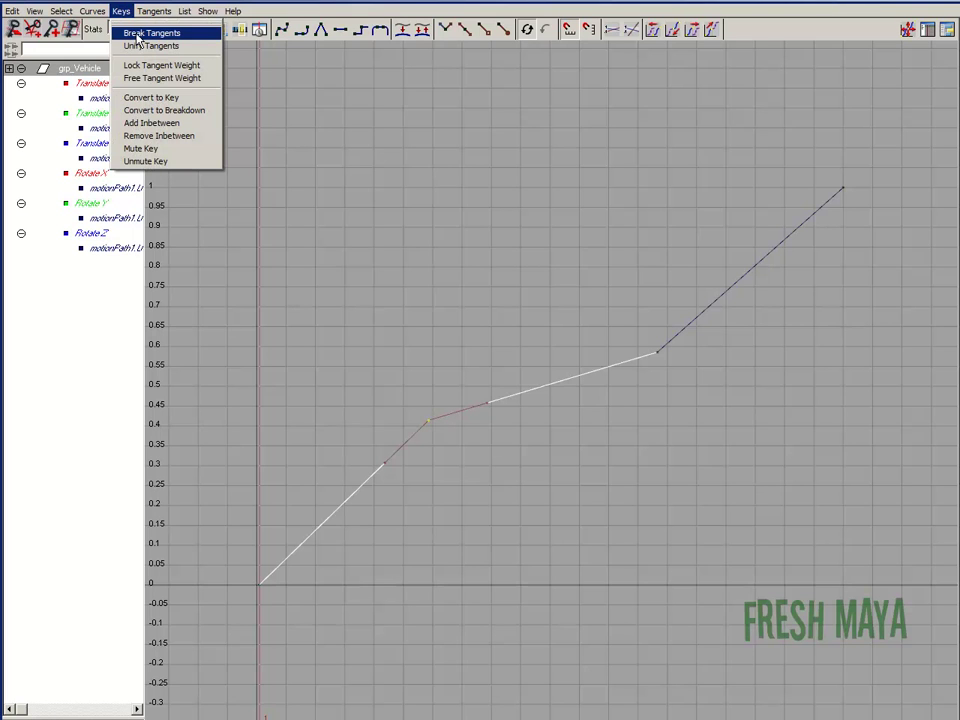
Break the 70.328 key's tangents, angle its incoming handle up-right, then unify the tangents again.
click(147, 34)
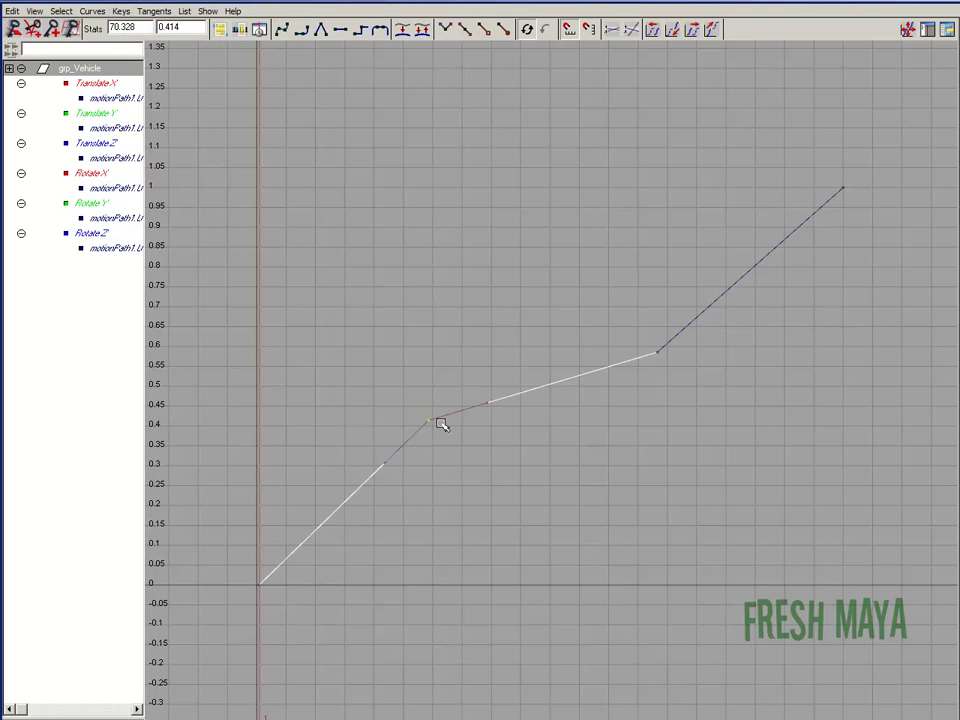
click(390, 466)
middle_drag(384, 463, 478, 401)
click(430, 416)
click(121, 12)
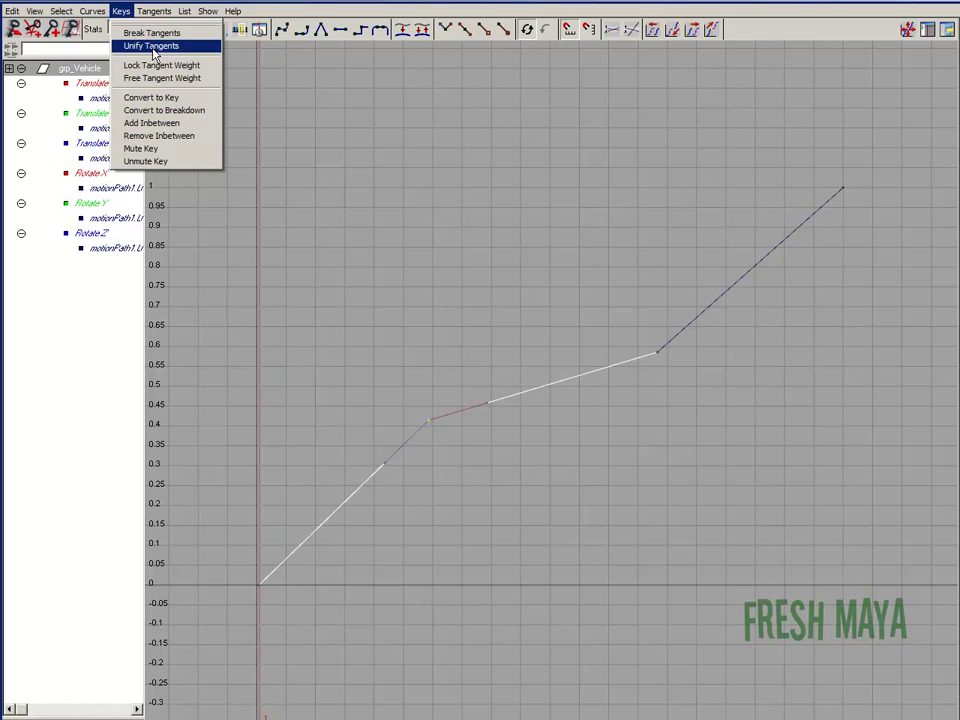
click(153, 47)
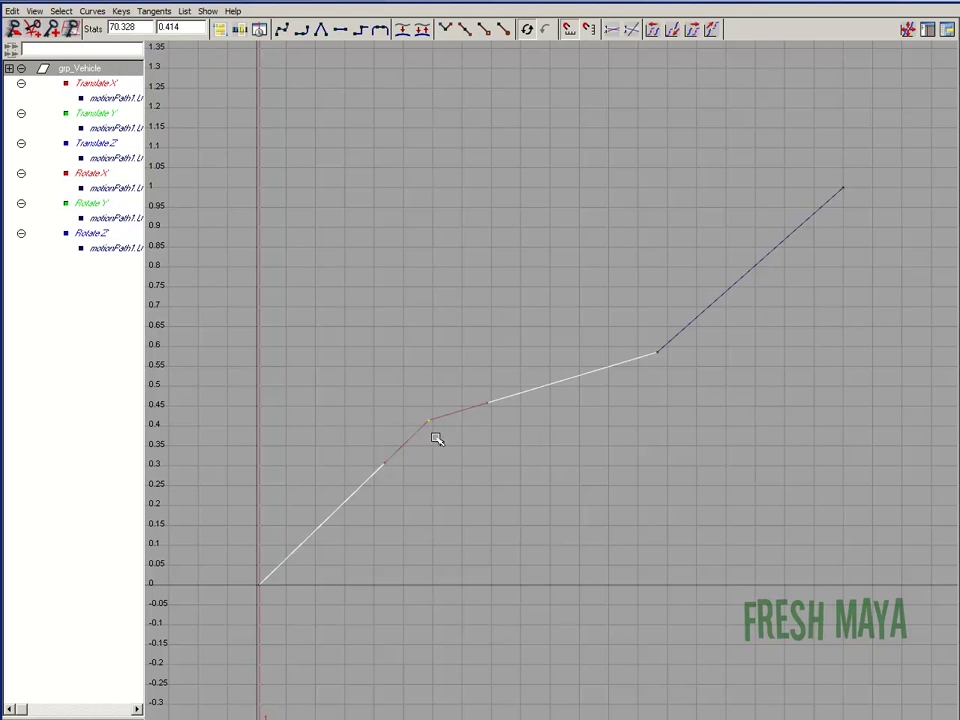
After undoing a rounding attempt, re-break the 70.328 key's tangents and raise the in-tangent for a smooth ease-in.
click(393, 458)
middle_drag(386, 464, 377, 418)
key(ctrl+z)
drag(420, 390, 448, 437)
click(121, 11)
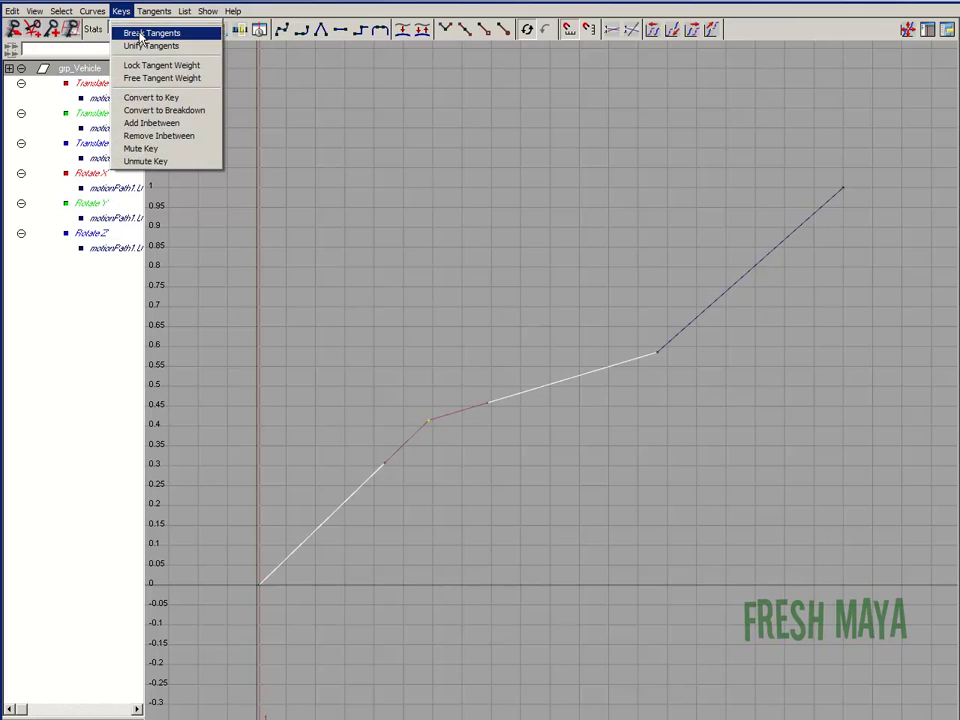
click(125, 32)
click(387, 469)
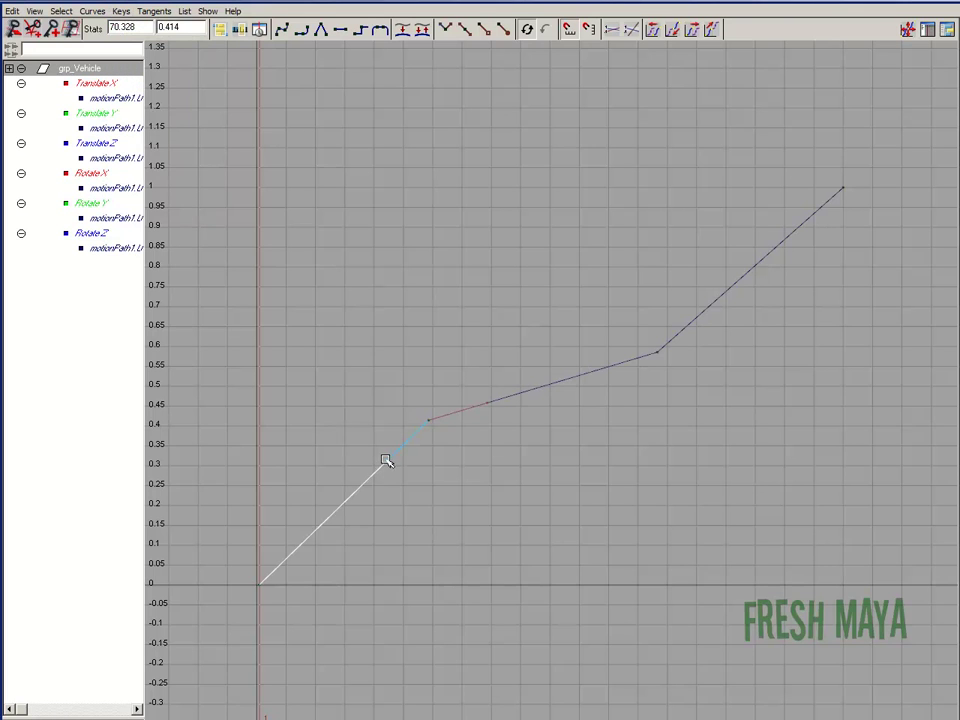
mouse_move(386, 463)
middle_down()
mouse_move(361, 437)
mouse_move(381, 440)
middle_up()
Break the frame 163.928 key's tangents and pull its out-tangent so the curve bends smoothly.
click(656, 352)
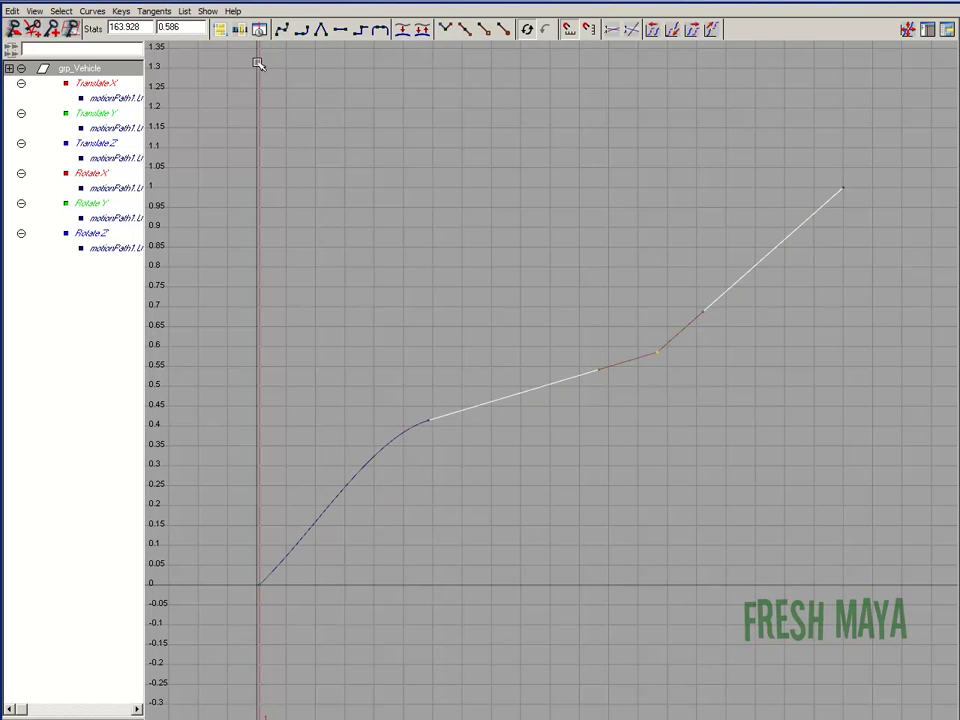
click(121, 11)
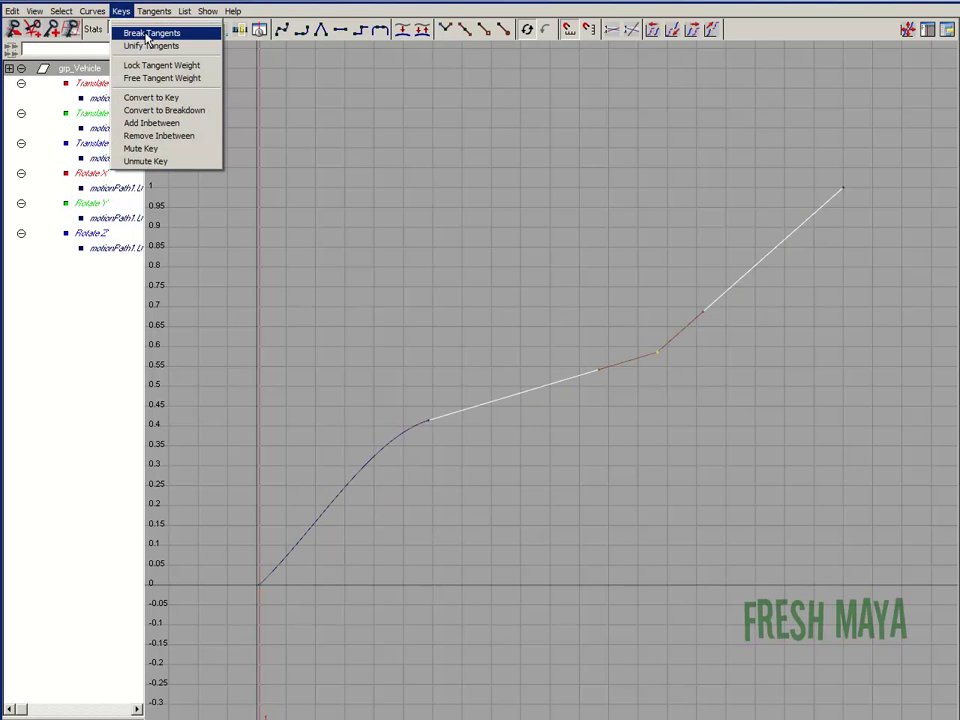
click(154, 35)
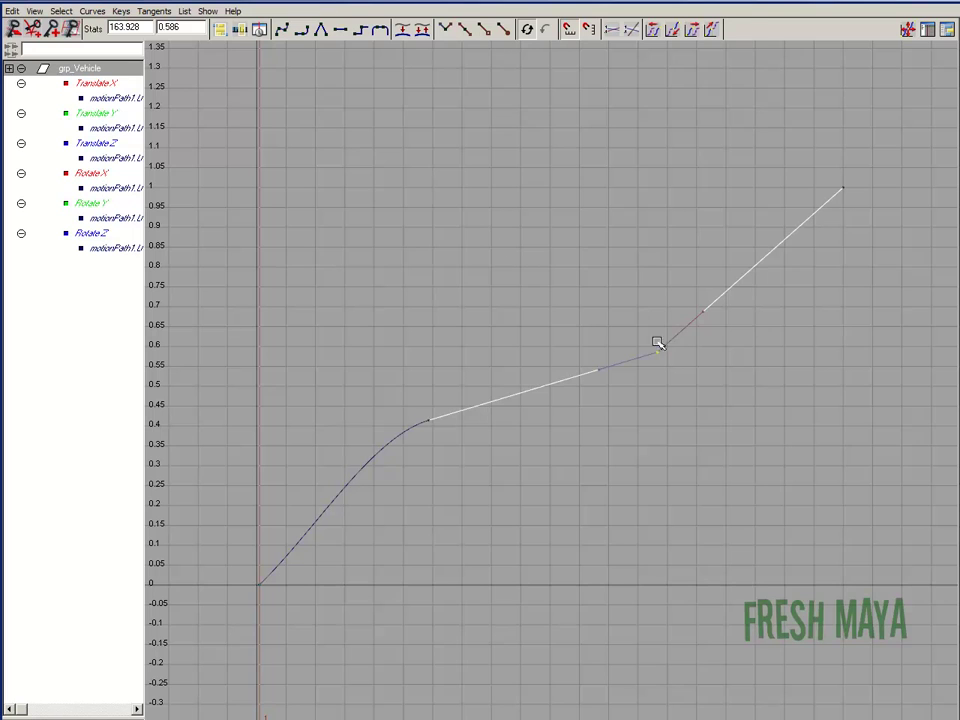
drag(704, 313, 721, 329)
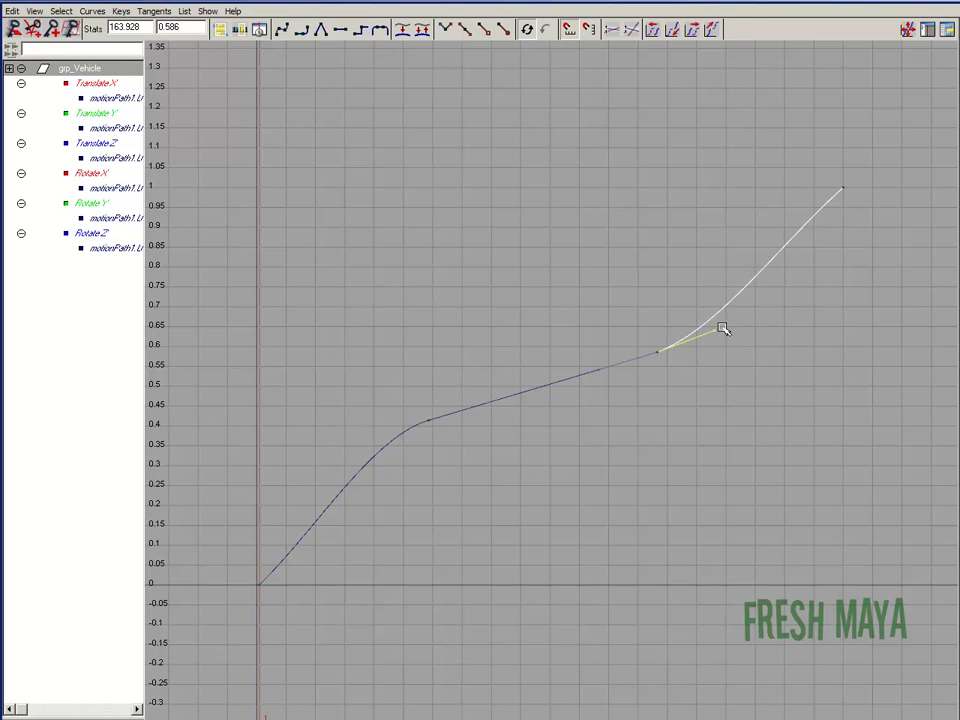